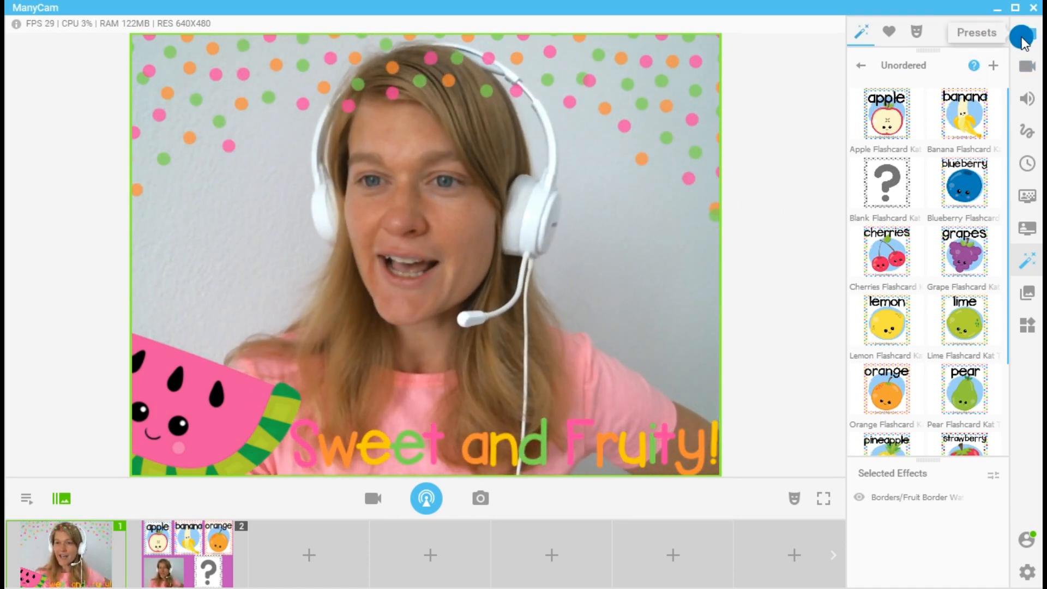
Try the video resolution at 720p and set it back to 480p
{"action": "left_click", "coordinate": [1028, 66]}
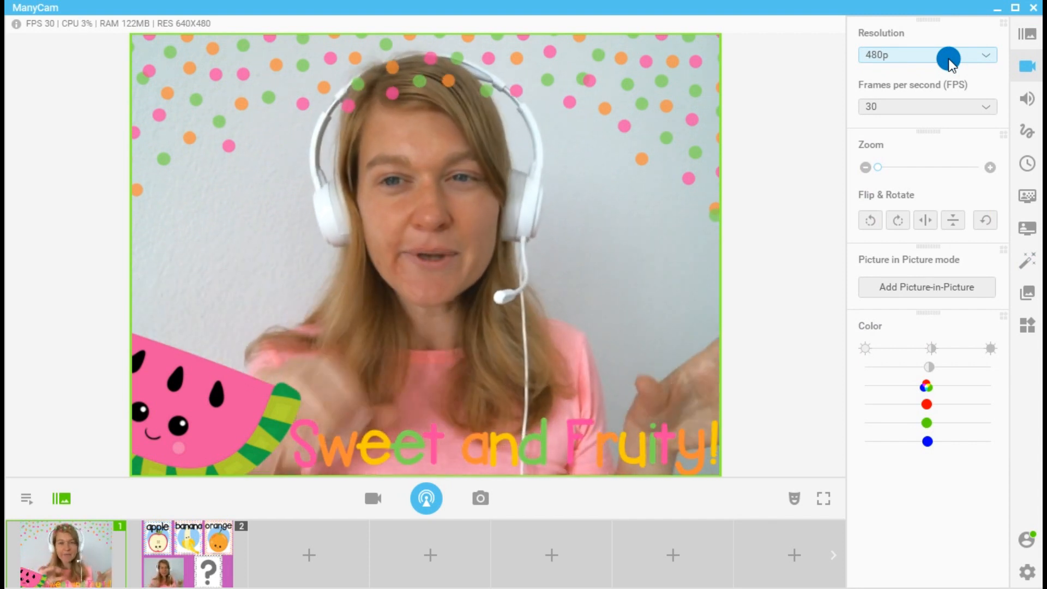
{"action": "left_click", "coordinate": [949, 59]}
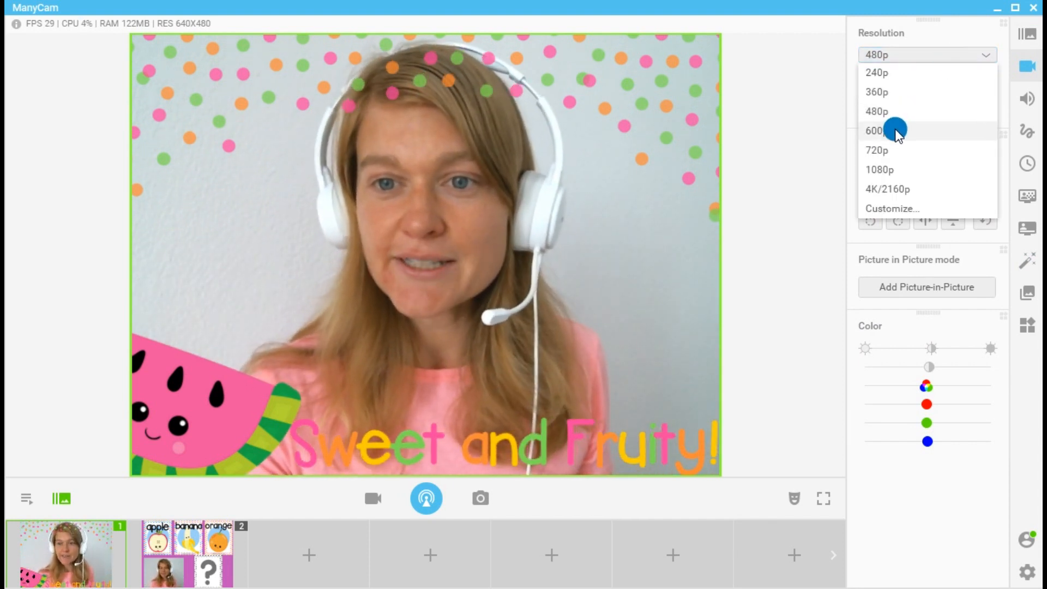
{"action": "left_click", "coordinate": [897, 148]}
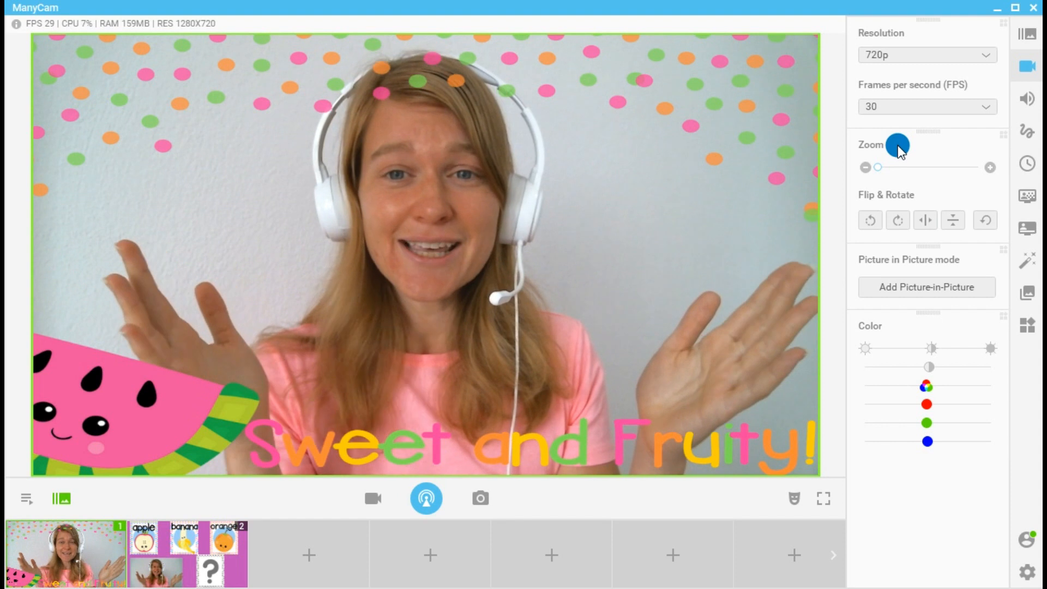
{"action": "left_click", "coordinate": [883, 56]}
{"action": "left_click", "coordinate": [905, 108]}
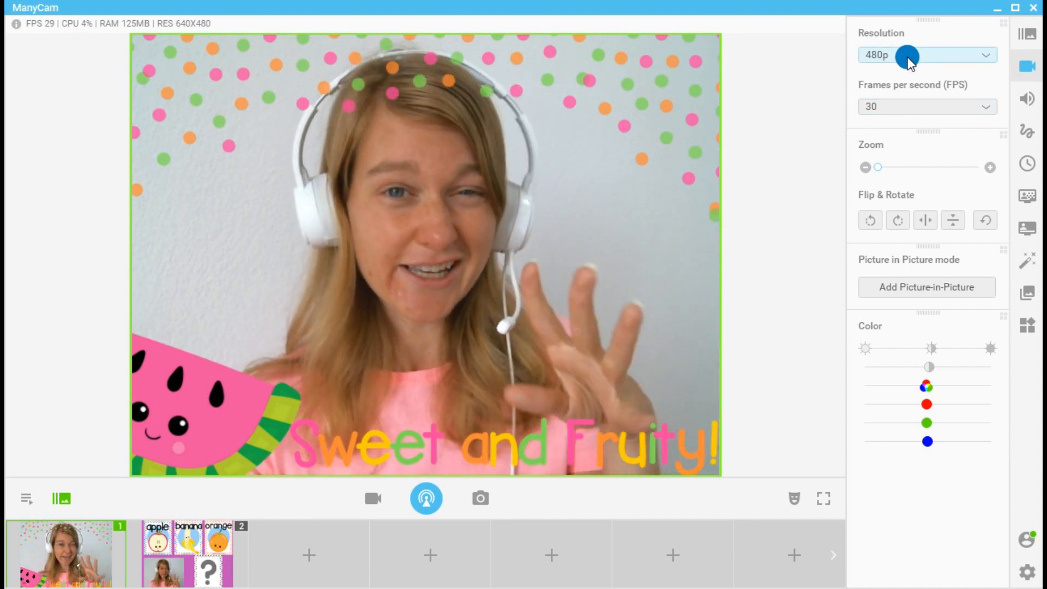
Transition to the second preset, take the question mark flashcard off the scene, and add the blank question mark flashcard again
{"action": "mouse_move", "coordinate": [195, 544]}
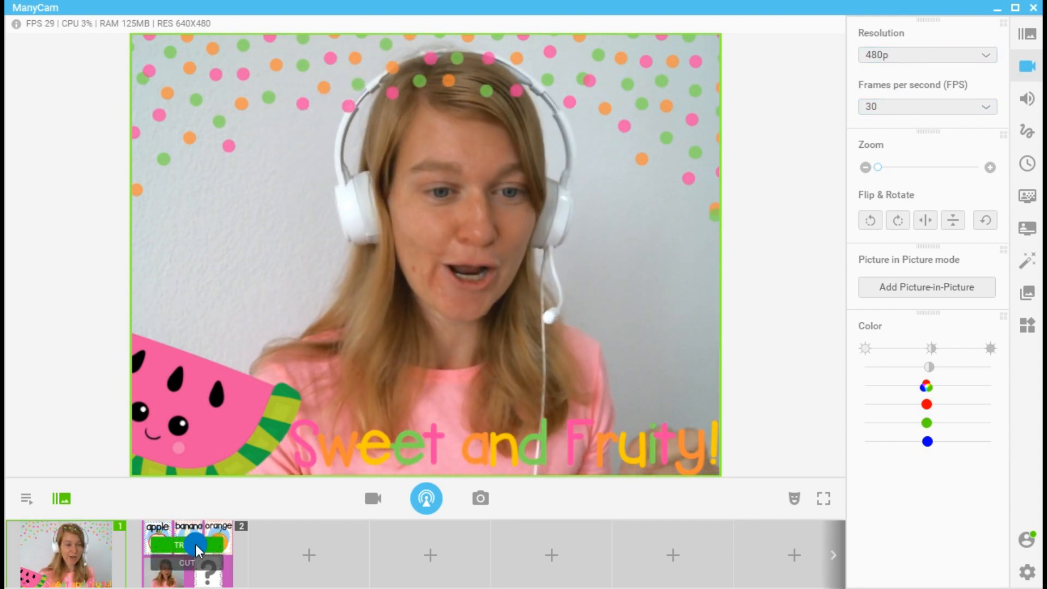
{"action": "left_click", "coordinate": [195, 544]}
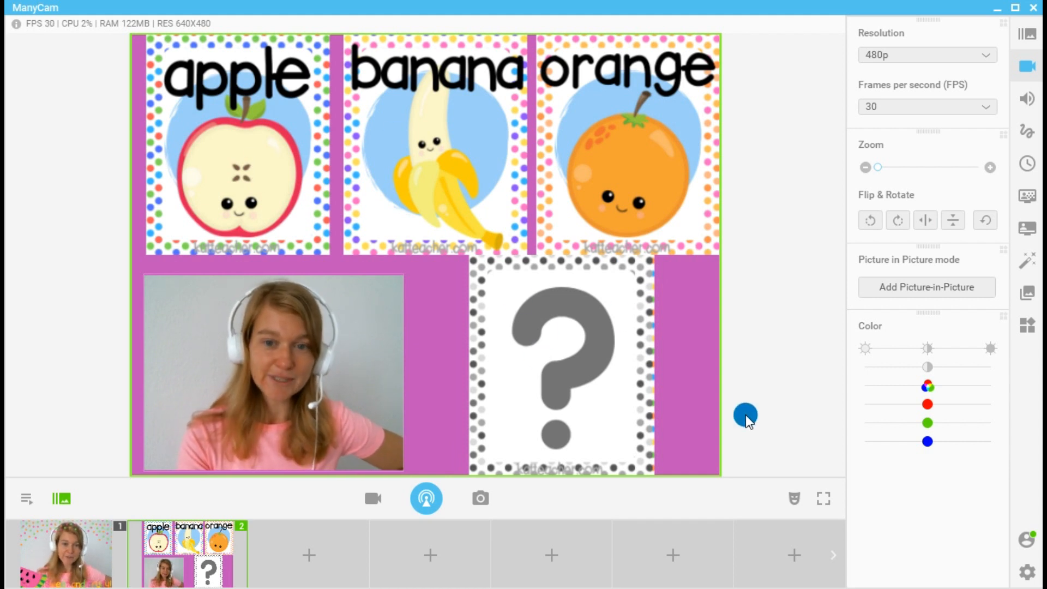
{"action": "left_click", "coordinate": [1027, 261]}
{"action": "left_click", "coordinate": [886, 177]}
{"action": "left_click", "coordinate": [887, 177]}
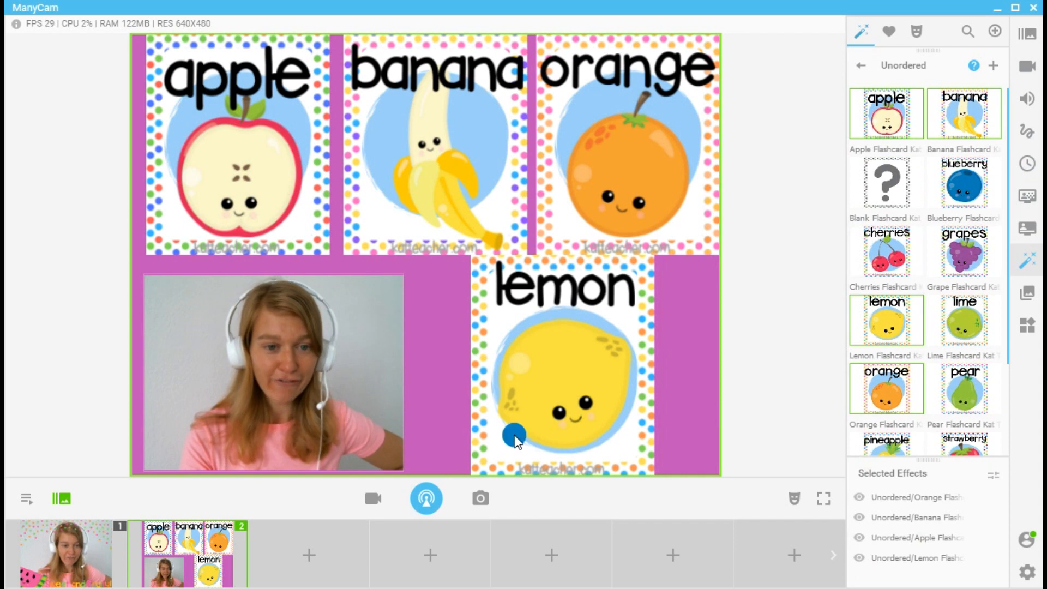
{"action": "left_click", "coordinate": [909, 180]}
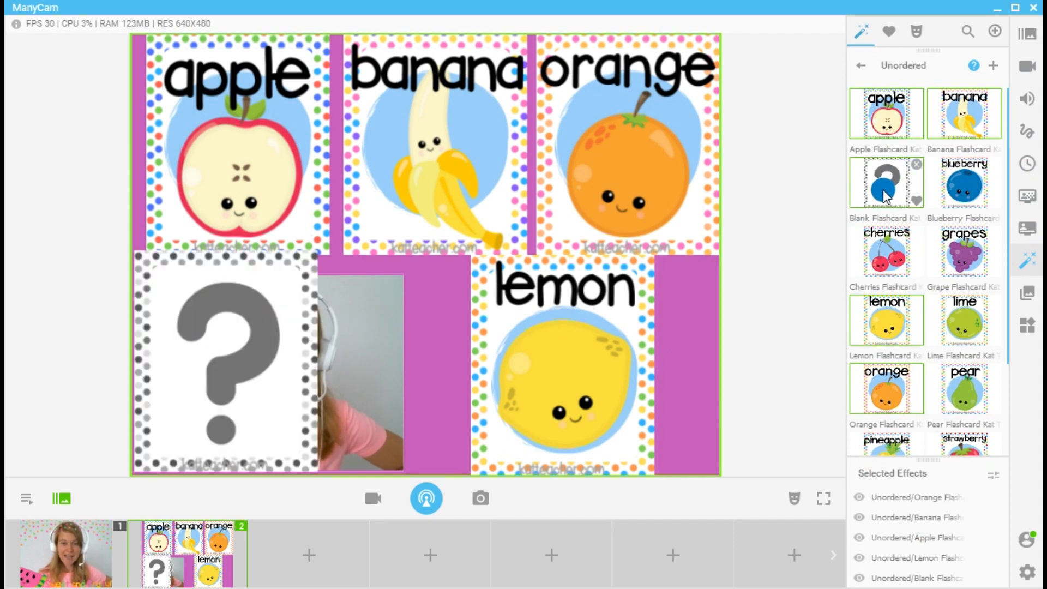
Cover the lemon flashcard with the question mark card and shift both closer to the webcam picture
{"action": "left_click_drag", "start_coordinate": [219, 365], "coordinate": [624, 375]}
{"action": "left_click_drag", "start_coordinate": [526, 376], "coordinate": [468, 382]}
{"action": "left_click_drag", "start_coordinate": [644, 360], "coordinate": [530, 376]}
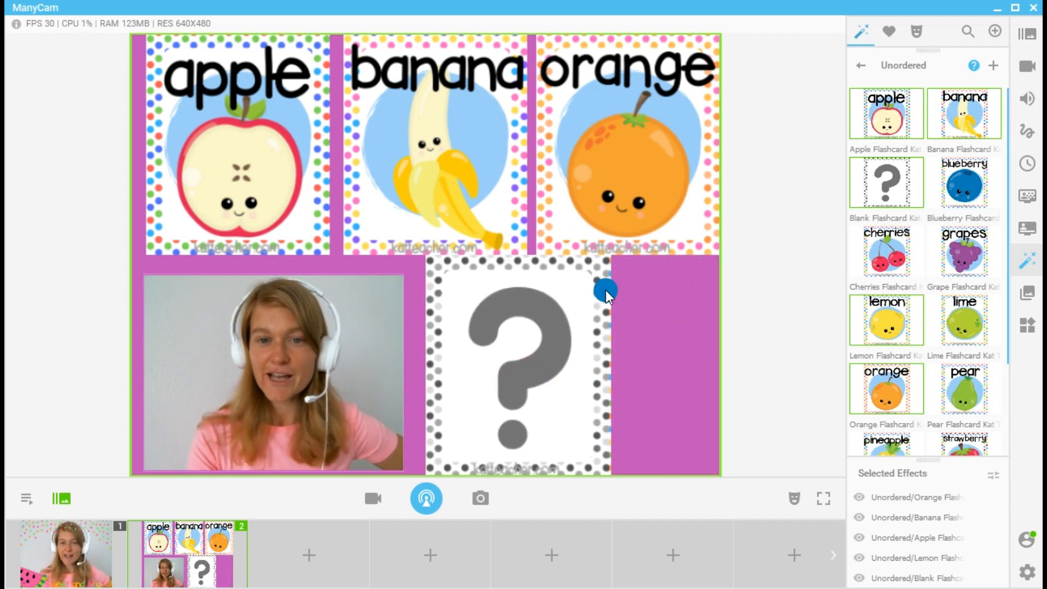
Move the apple, banana and orange flashcards slightly down in the scene
{"action": "left_click_drag", "start_coordinate": [215, 136], "coordinate": [213, 153]}
{"action": "left_click_drag", "start_coordinate": [365, 128], "coordinate": [368, 137]}
{"action": "left_click_drag", "start_coordinate": [590, 96], "coordinate": [595, 113]}
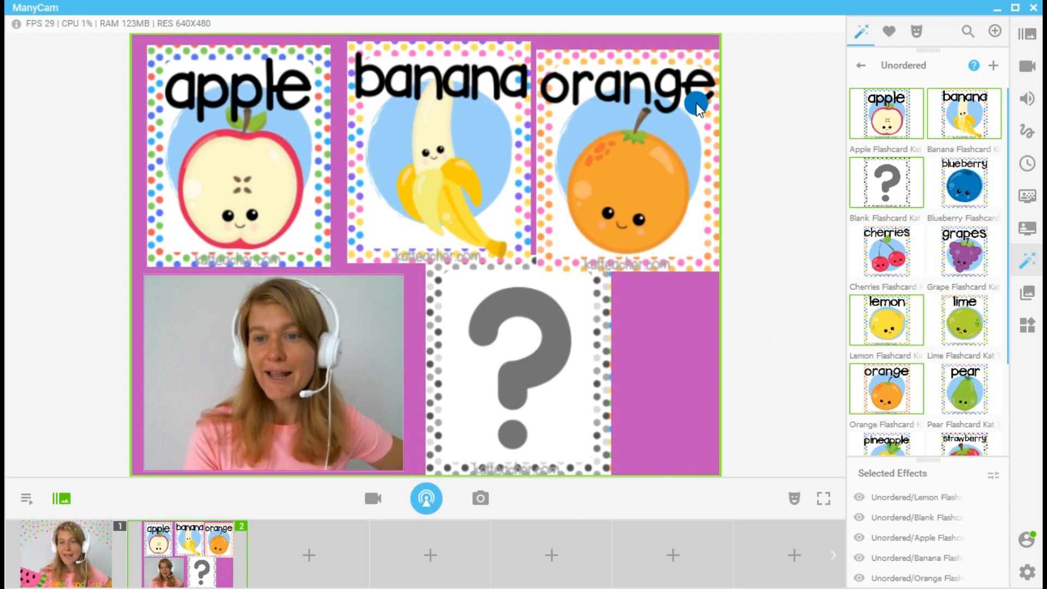
Cover the banana with the question mark card, remove the lemon flashcard, and place the question mark card below the orange
{"action": "left_click_drag", "start_coordinate": [473, 365], "coordinate": [427, 171]}
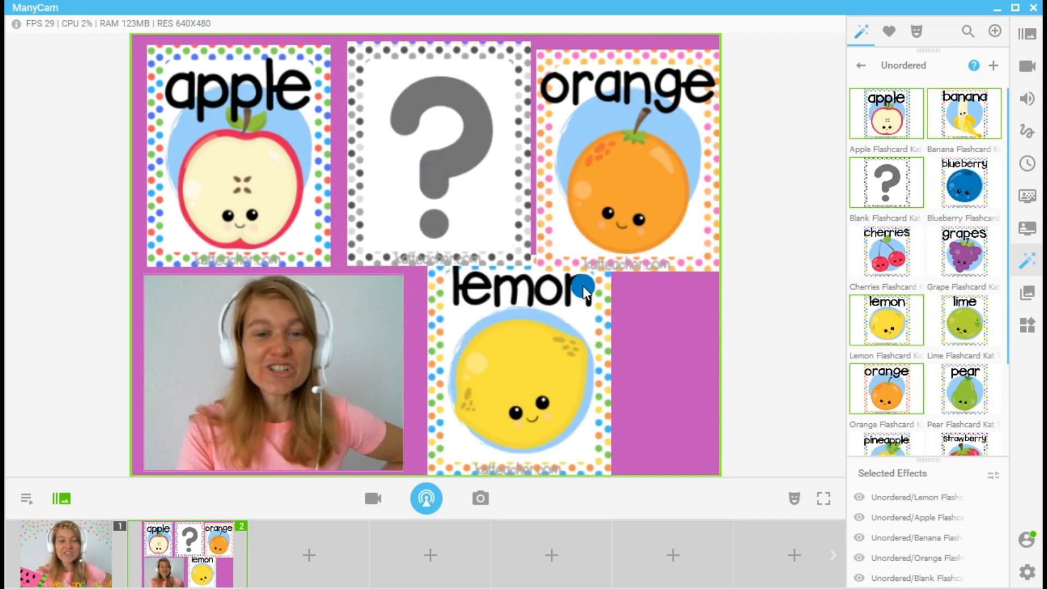
{"action": "left_click", "coordinate": [876, 315]}
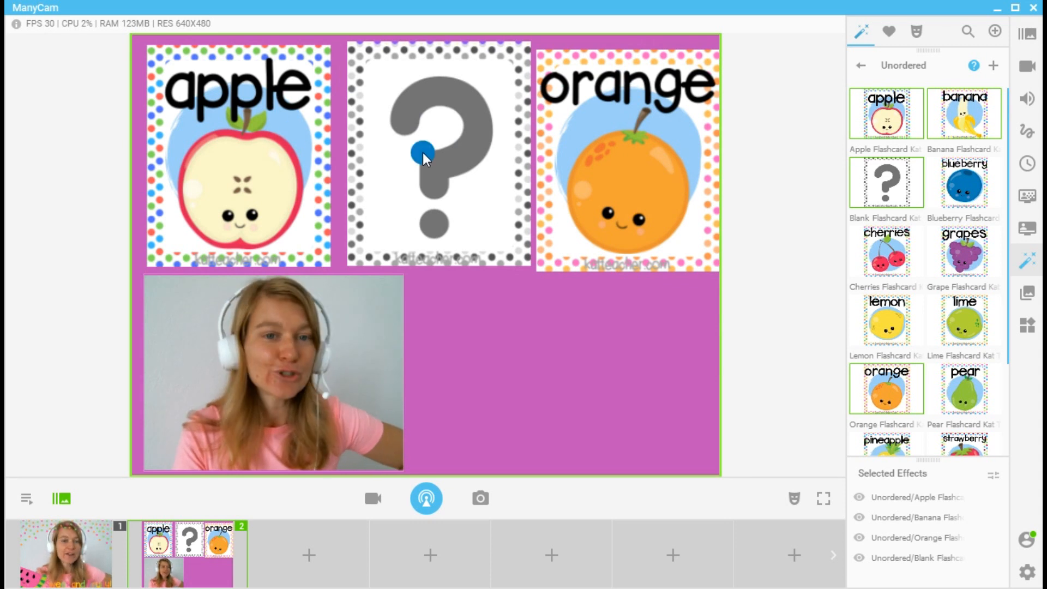
{"action": "left_click_drag", "start_coordinate": [434, 145], "coordinate": [662, 362]}
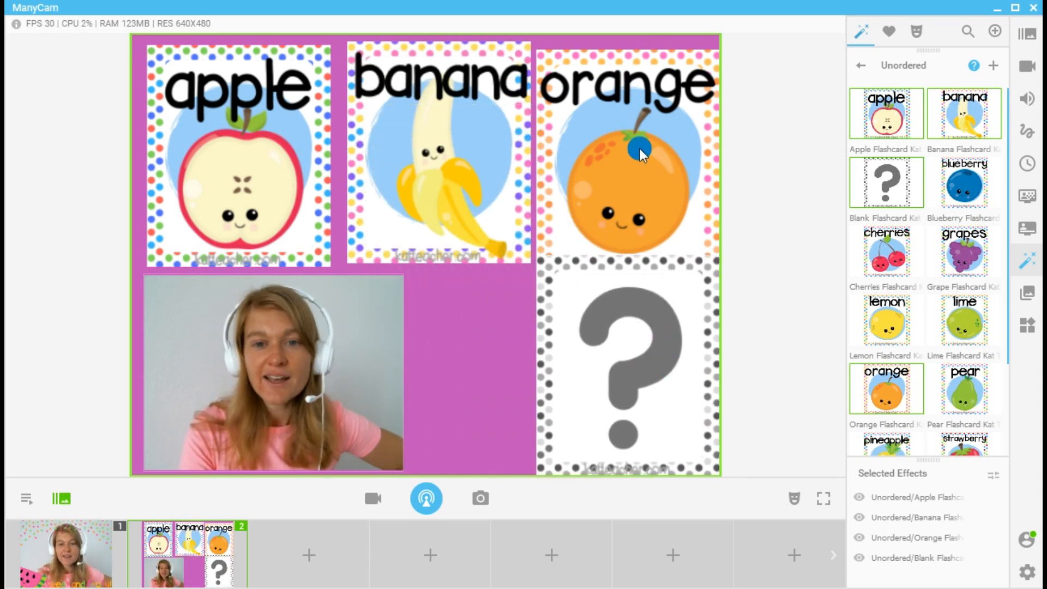
Close the gap between the banana and orange flashcards and place a new cherries flashcard below the banana
{"action": "left_click_drag", "start_coordinate": [660, 154], "coordinate": [660, 141]}
{"action": "left_click_drag", "start_coordinate": [477, 172], "coordinate": [506, 173]}
{"action": "left_click", "coordinate": [886, 252]}
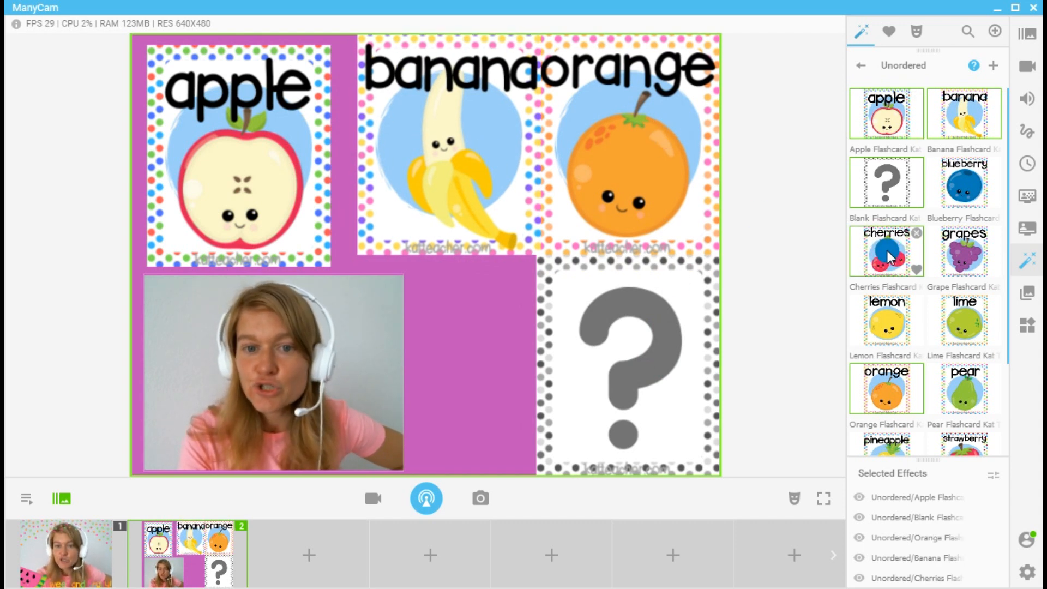
{"action": "left_click_drag", "start_coordinate": [196, 365], "coordinate": [421, 388]}
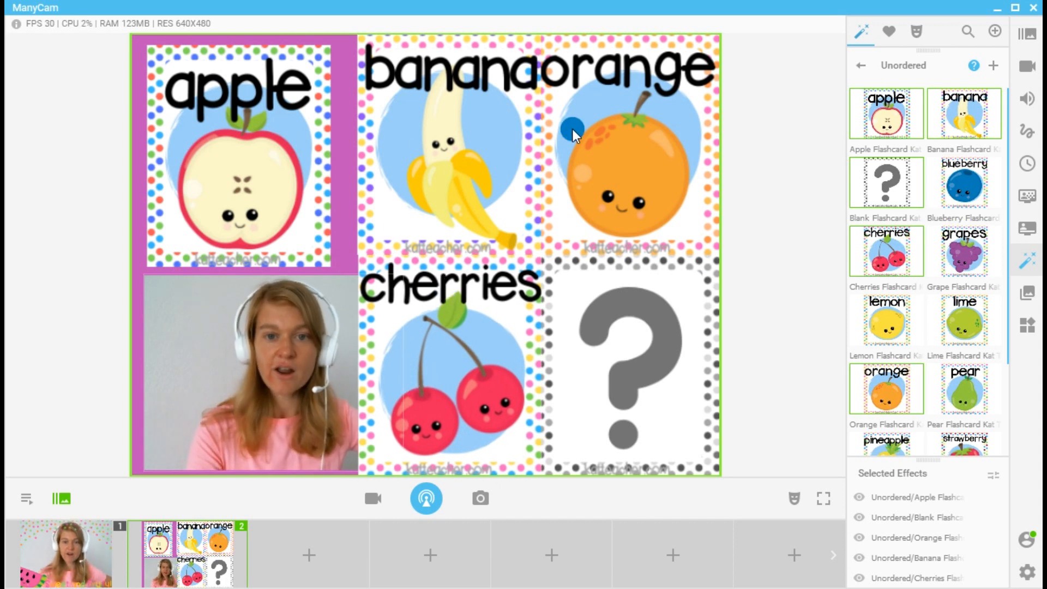
Adjust the apple and question mark cards slightly and shift the webcam picture to the scene's left edge below the apple
{"action": "left_click_drag", "start_coordinate": [627, 378], "coordinate": [639, 412]}
{"action": "left_click_drag", "start_coordinate": [264, 164], "coordinate": [274, 173]}
{"action": "left_click_drag", "start_coordinate": [293, 310], "coordinate": [243, 311]}
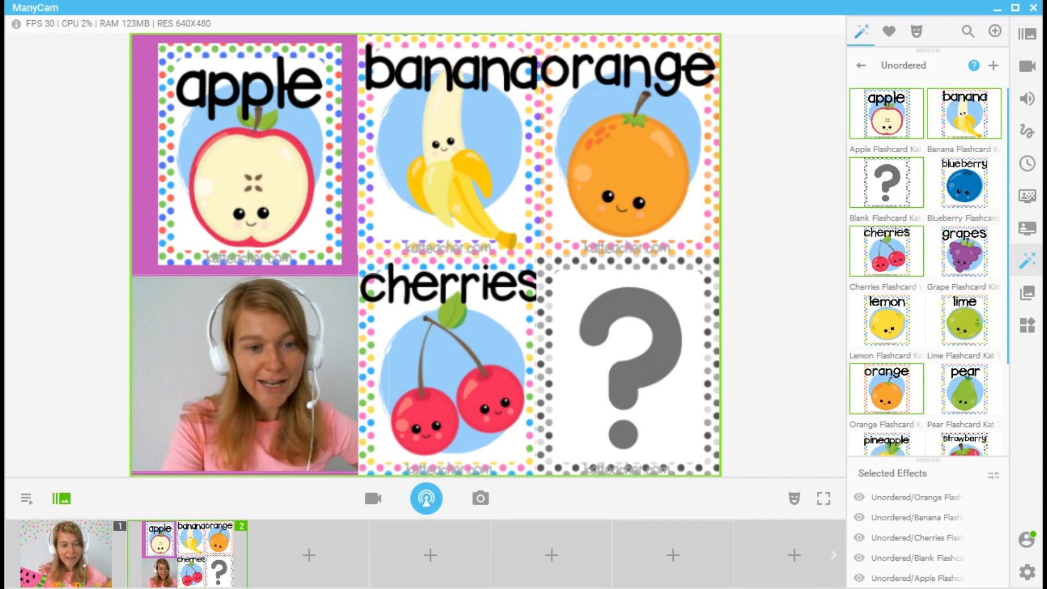
Switch to the browser and look through the Fruit Flashcards page from its banner to the introduction
{"action": "mouse_move", "coordinate": [318, 586]}
{"action": "left_click", "coordinate": [362, 557]}
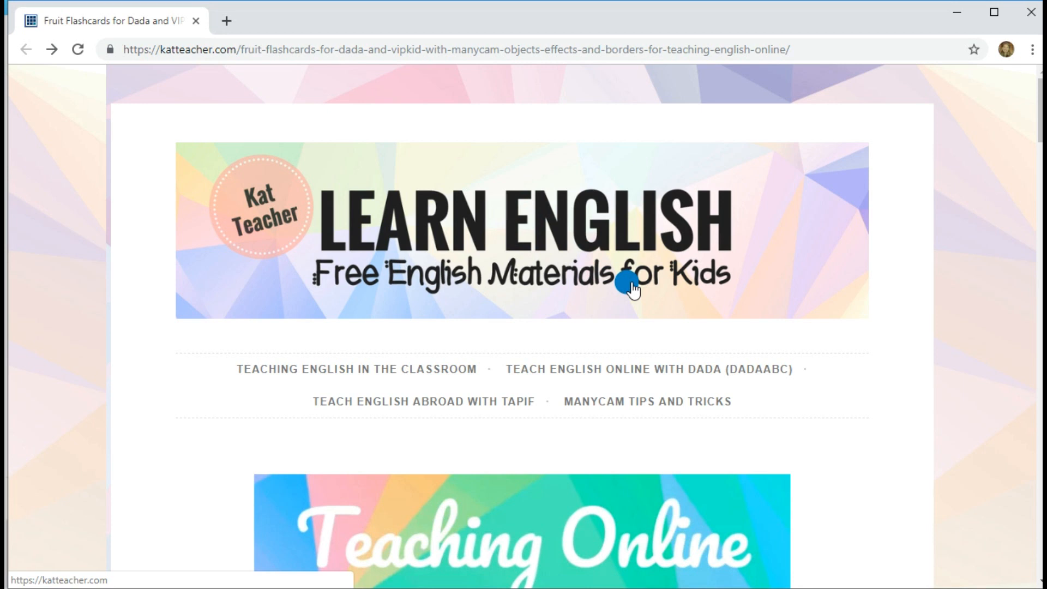
{"action": "scroll", "coordinate": [580, 292], "scroll_direction": "down", "scroll_amount": 3}
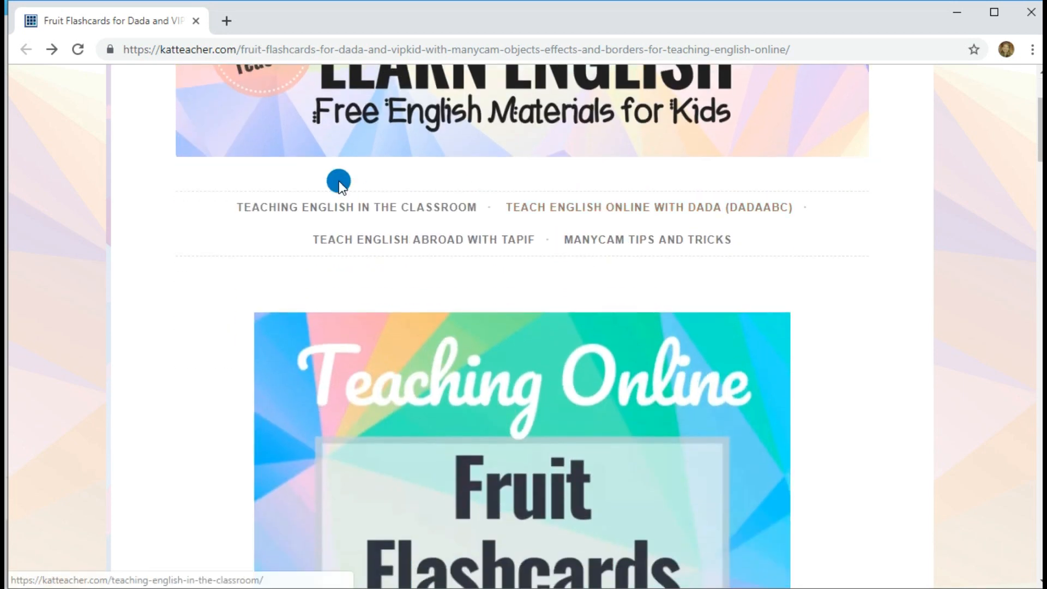
{"action": "scroll", "coordinate": [982, 404], "scroll_direction": "down", "scroll_amount": 3}
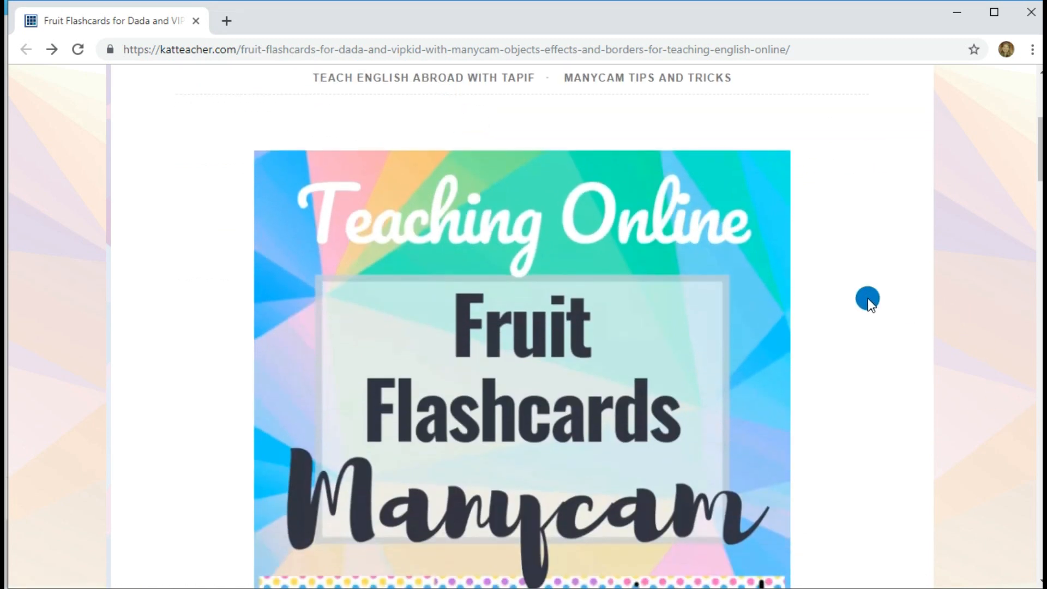
{"action": "scroll", "coordinate": [868, 300], "scroll_direction": "down", "scroll_amount": 3}
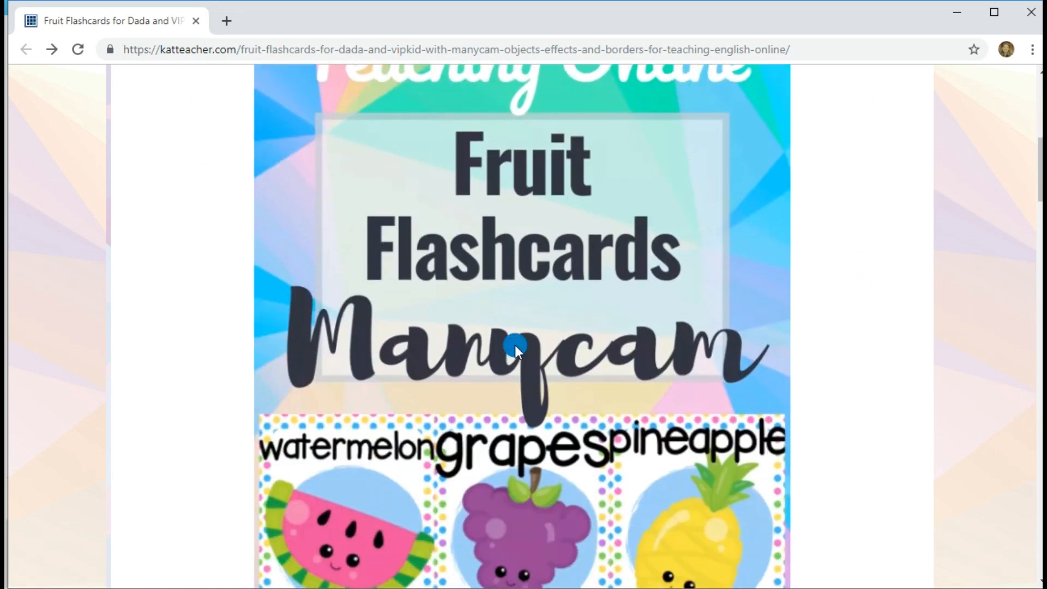
{"action": "scroll", "coordinate": [419, 188], "scroll_direction": "down", "scroll_amount": 3}
{"action": "scroll", "coordinate": [608, 270], "scroll_direction": "down", "scroll_amount": 3}
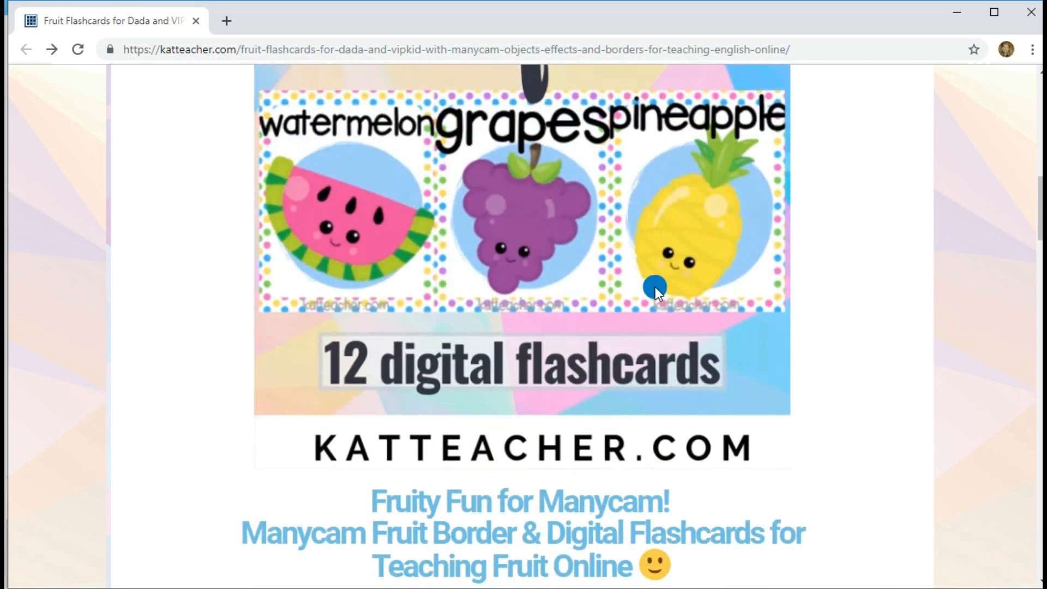
{"action": "scroll", "coordinate": [869, 250], "scroll_direction": "down", "scroll_amount": 2}
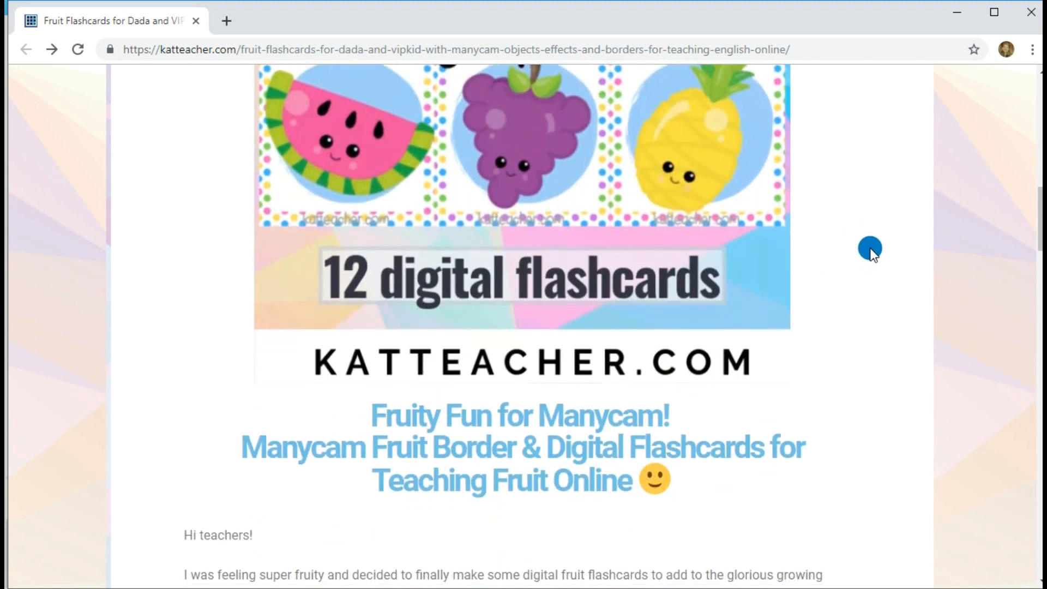
{"action": "scroll", "coordinate": [870, 249], "scroll_direction": "down", "scroll_amount": 5}
{"action": "scroll", "coordinate": [466, 168], "scroll_direction": "up", "scroll_amount": 3}
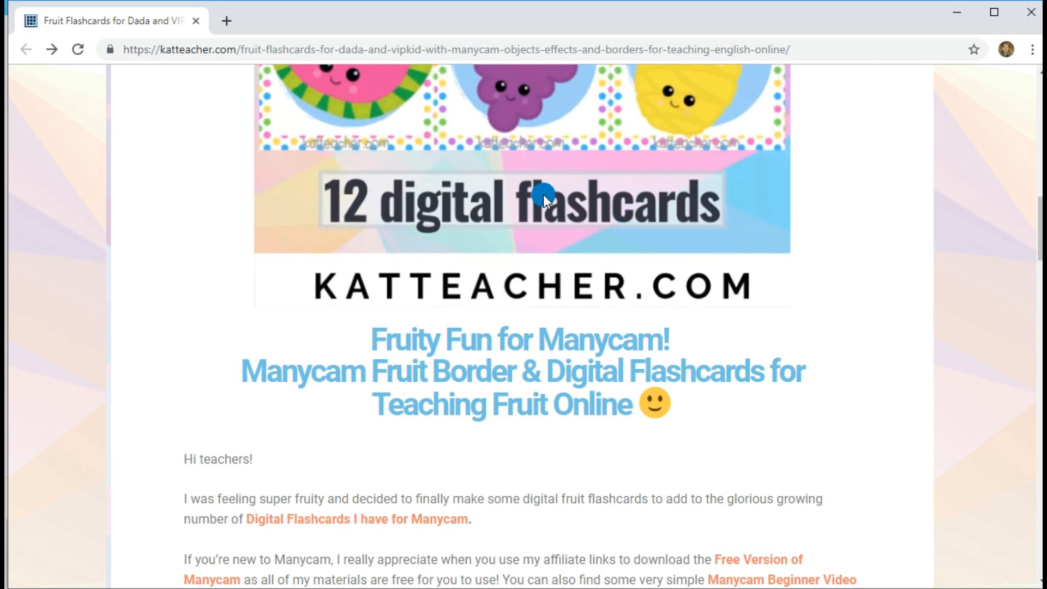
Read the page's sections on getting ManyCam for free and using the fruit flashcards, down to the sample screenshot
{"action": "scroll", "coordinate": [531, 294], "scroll_direction": "down", "scroll_amount": 4}
{"action": "scroll", "coordinate": [532, 305], "scroll_direction": "down", "scroll_amount": 4}
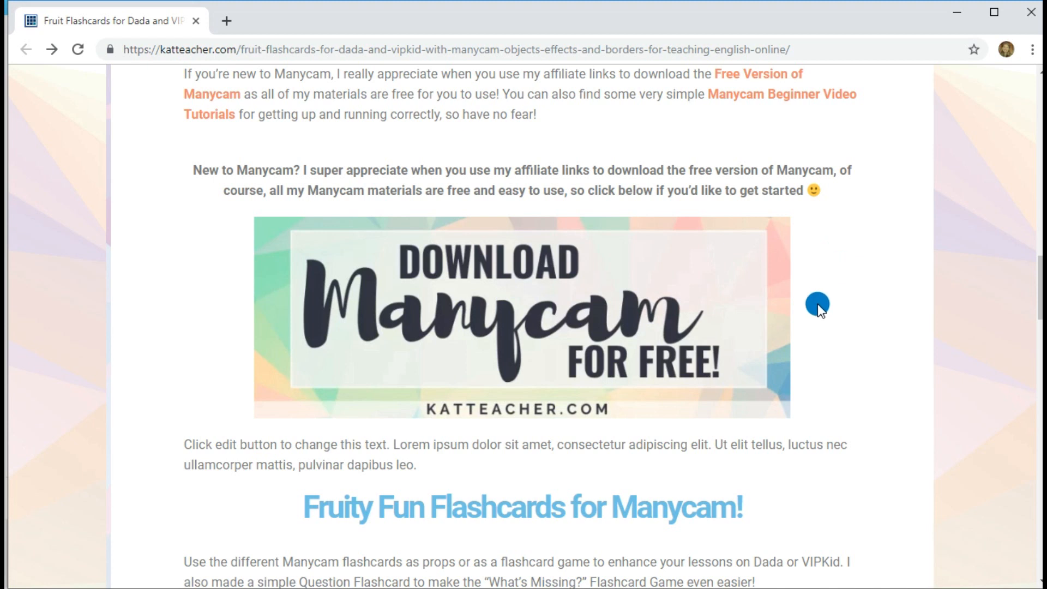
{"action": "scroll", "coordinate": [817, 303], "scroll_direction": "down", "scroll_amount": 4}
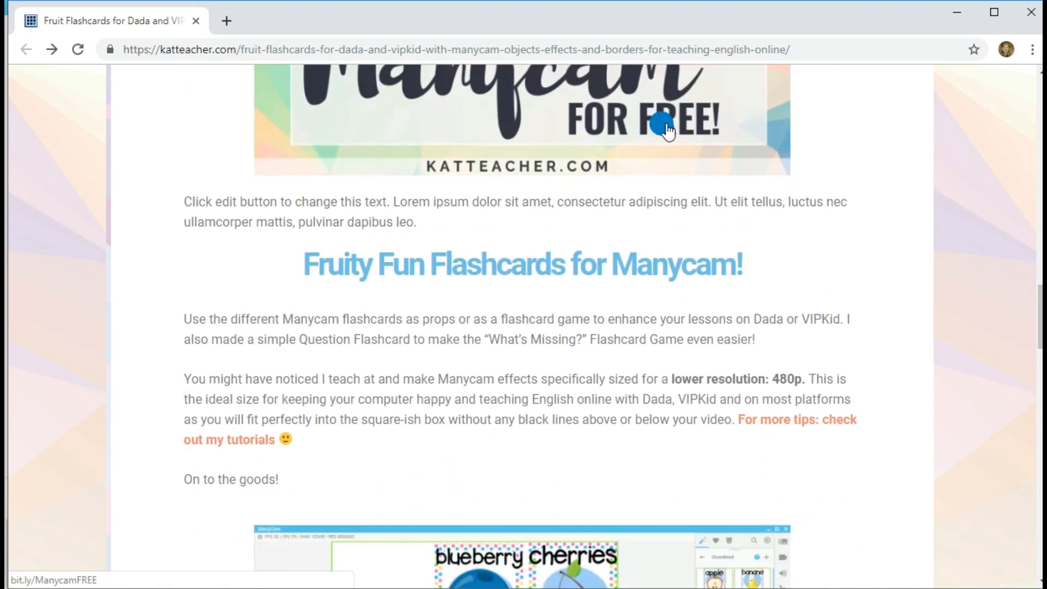
{"action": "scroll", "coordinate": [567, 230], "scroll_direction": "down", "scroll_amount": 7}
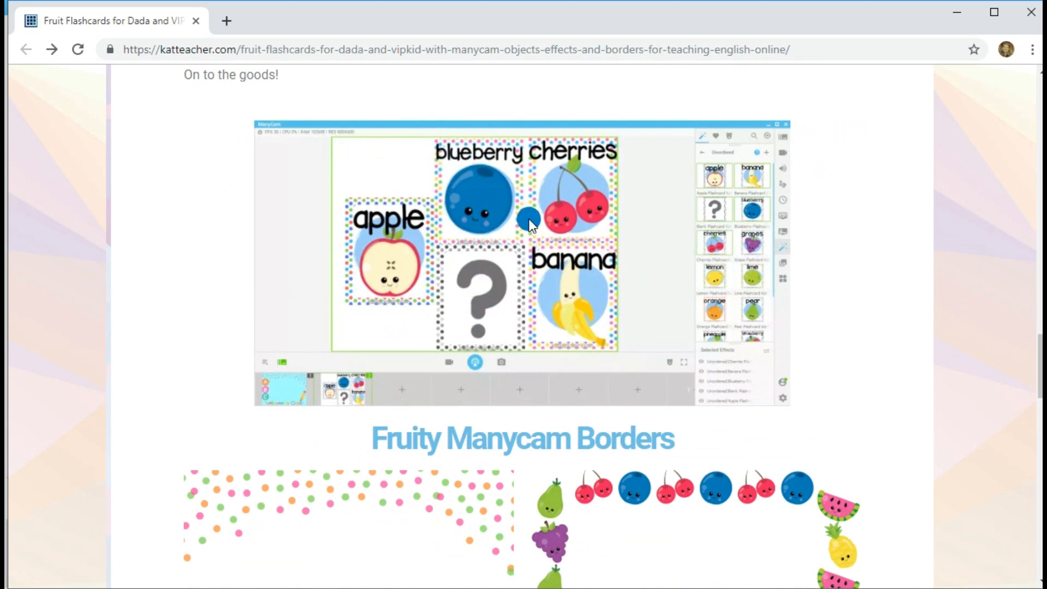
Examine the fruity ManyCam borders and the gallery of fruit flashcards, marking part of the gallery heading
{"action": "scroll", "coordinate": [532, 220], "scroll_direction": "down", "scroll_amount": 4}
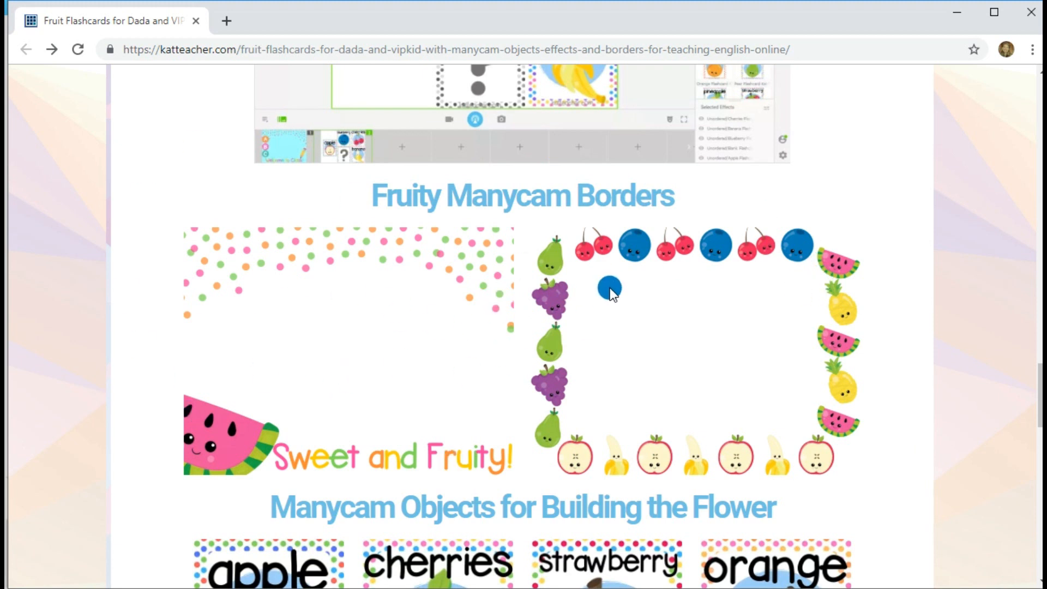
{"action": "scroll", "coordinate": [732, 304], "scroll_direction": "down", "scroll_amount": 4}
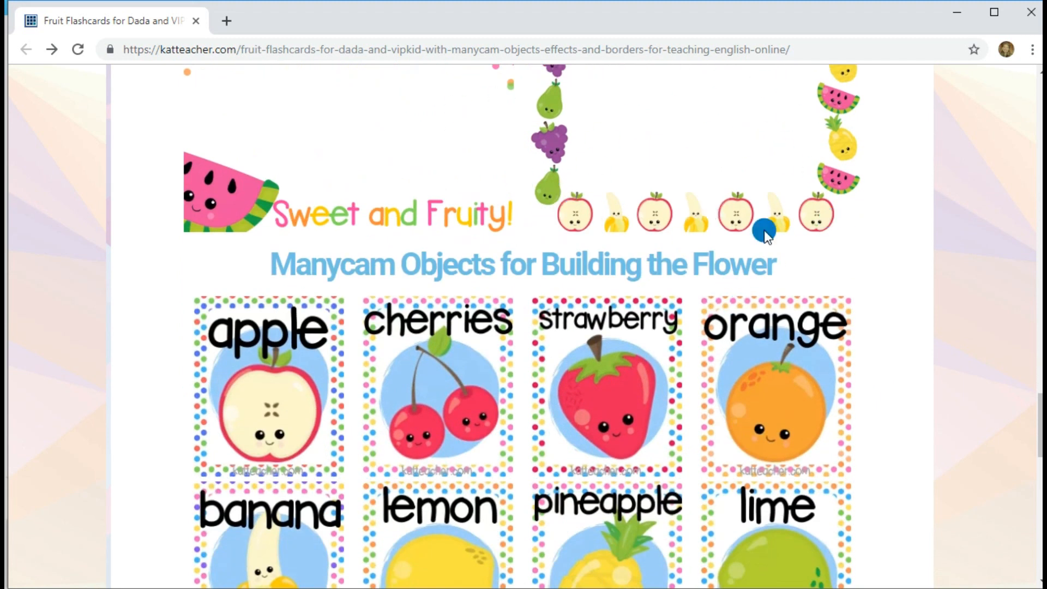
{"action": "scroll", "coordinate": [655, 244], "scroll_direction": "down", "scroll_amount": 3}
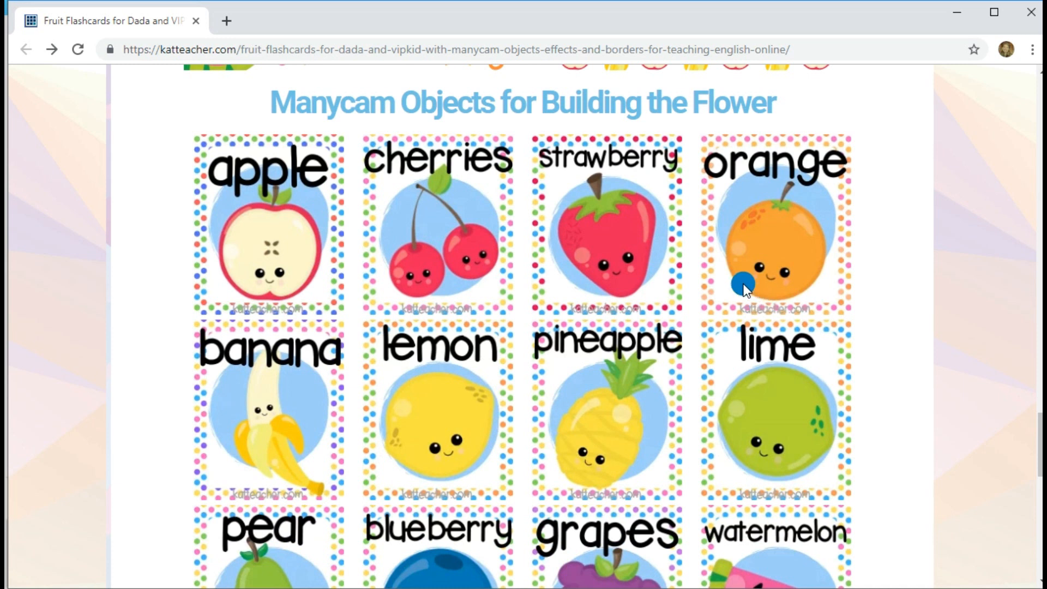
{"action": "left_click_drag", "start_coordinate": [527, 109], "coordinate": [783, 98]}
{"action": "left_click", "coordinate": [748, 107]}
{"action": "scroll", "coordinate": [567, 197], "scroll_direction": "down", "scroll_amount": 3}
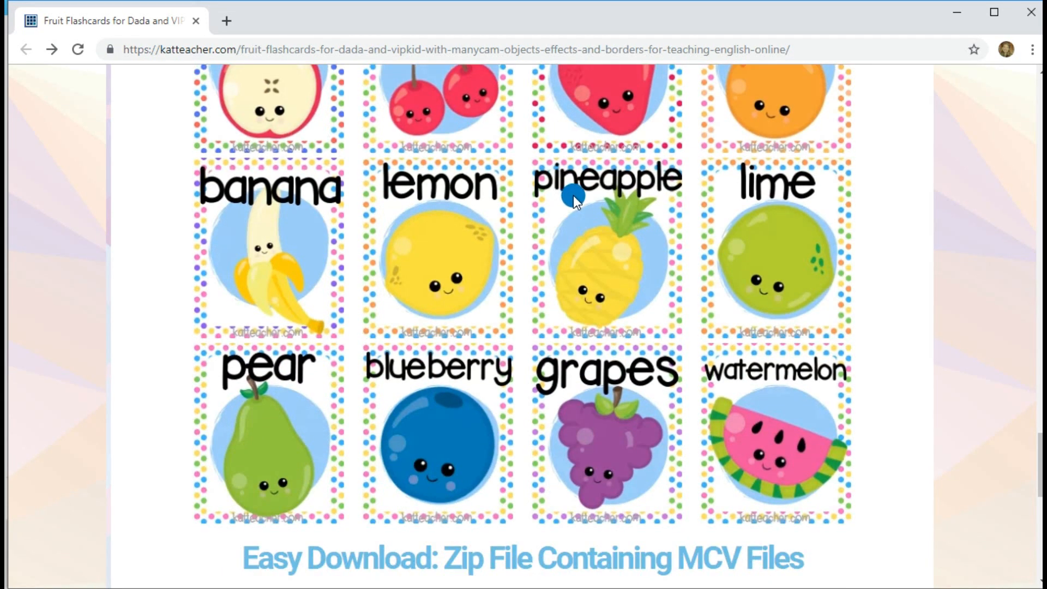
Download the zip file of ManyCam MCV fruit flashcards, objects and borders
{"action": "scroll", "coordinate": [578, 229], "scroll_direction": "down", "scroll_amount": 2}
{"action": "scroll", "coordinate": [584, 249], "scroll_direction": "down", "scroll_amount": 4}
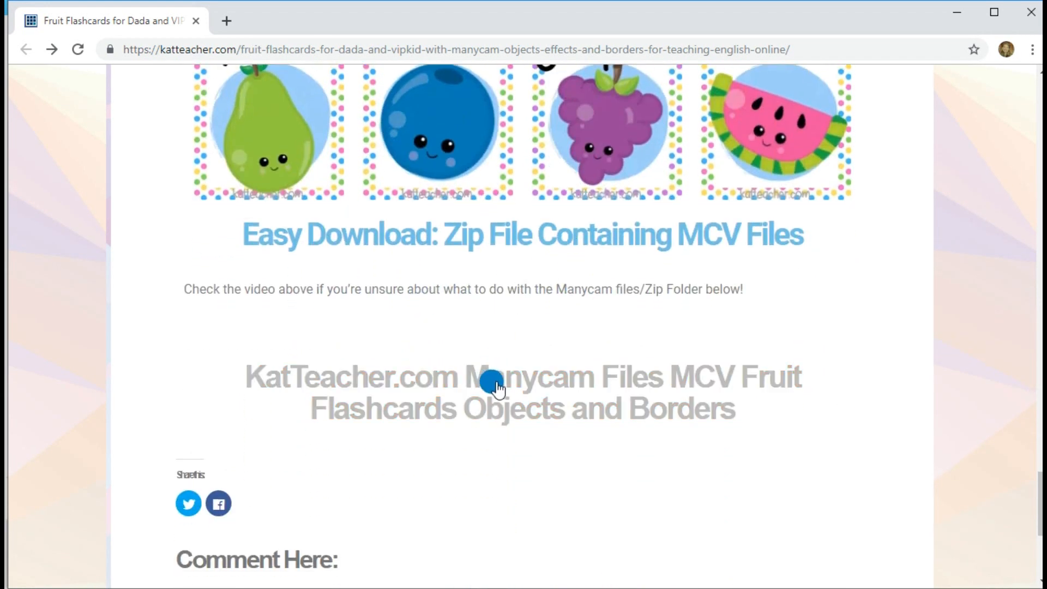
{"action": "left_click", "coordinate": [497, 384]}
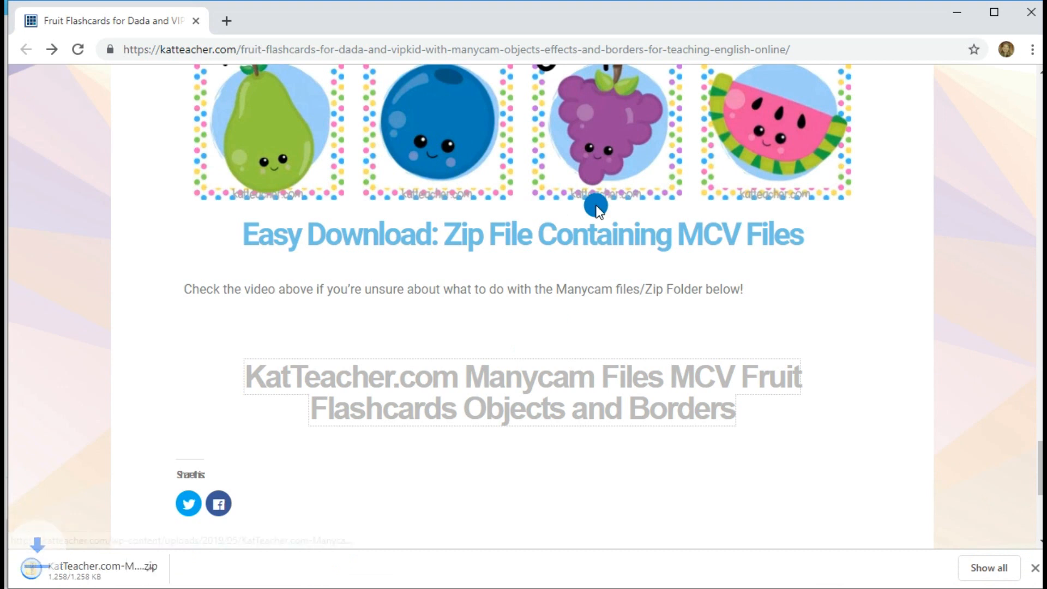
Open the downloaded zip file, bring its window fully into view, and open the folder of ManyCam files inside
{"action": "left_click", "coordinate": [93, 567]}
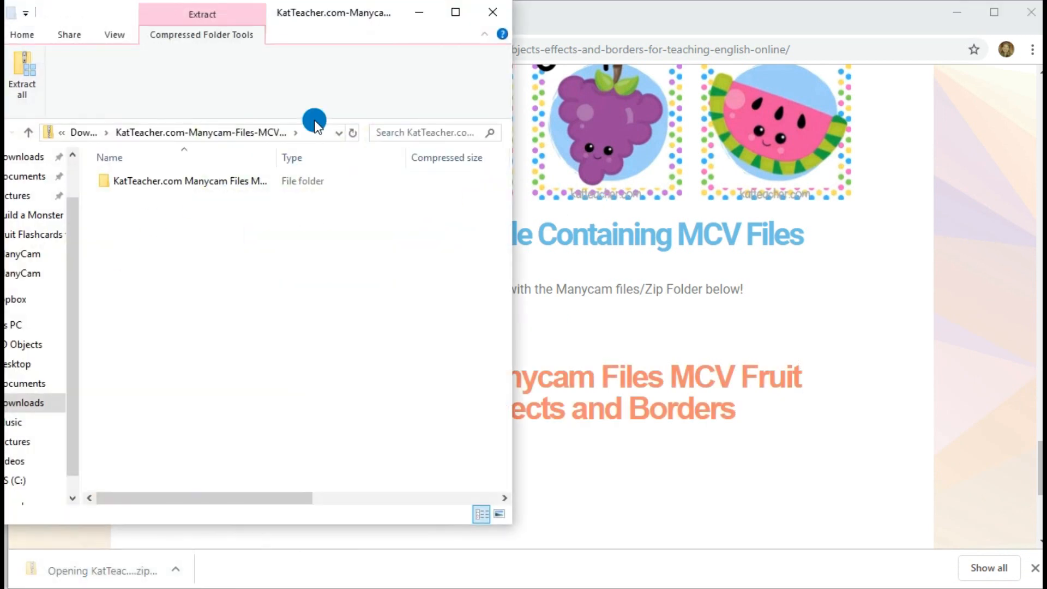
{"action": "left_click_drag", "start_coordinate": [349, 23], "coordinate": [442, 25]}
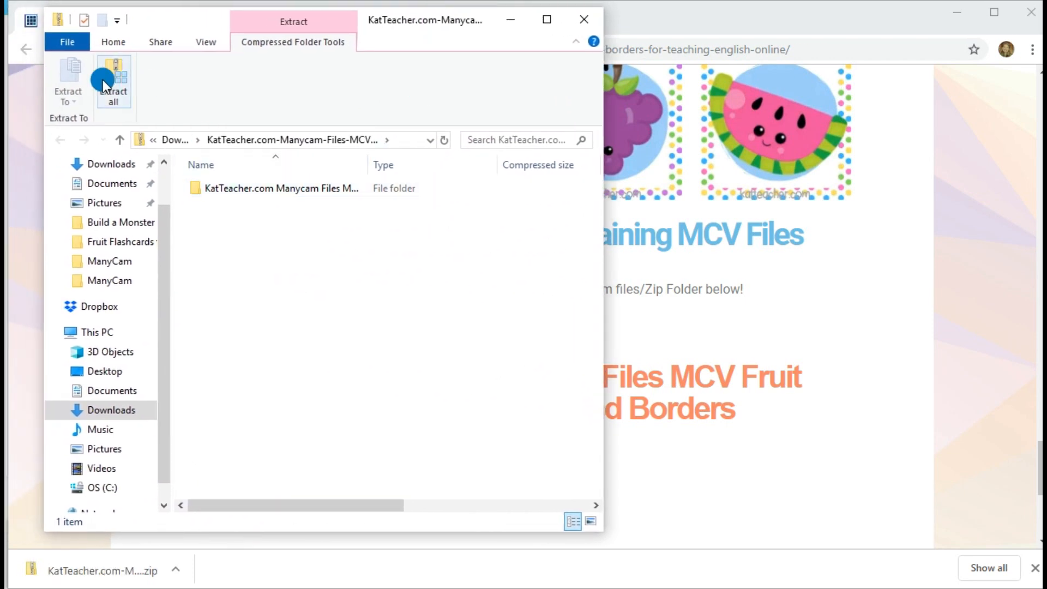
{"action": "double_click", "coordinate": [280, 188]}
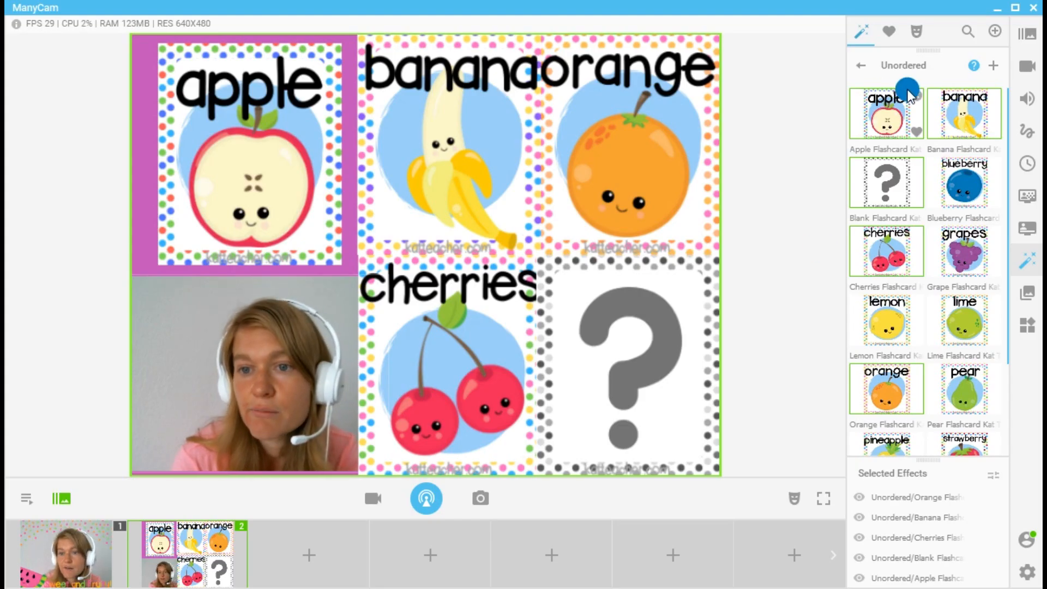
Delete all the fruit flashcards and the blank question-mark card from the Unordered effects category
{"action": "left_click", "coordinate": [919, 98]}
{"action": "left_click", "coordinate": [919, 98]}
{"action": "left_click", "coordinate": [919, 98]}
{"action": "left_click", "coordinate": [919, 98]}
{"action": "left_click", "coordinate": [919, 98]}
{"action": "left_click", "coordinate": [919, 98]}
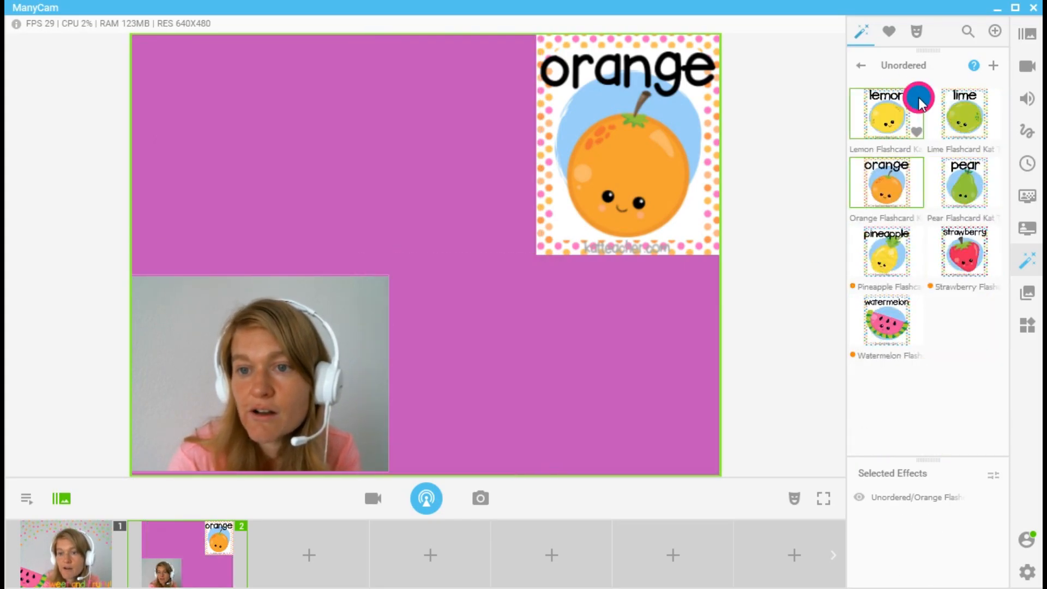
{"action": "left_click", "coordinate": [919, 98]}
{"action": "left_click", "coordinate": [919, 98]}
{"action": "left_click", "coordinate": [919, 98]}
{"action": "left_click", "coordinate": [919, 98]}
{"action": "left_click", "coordinate": [919, 99]}
{"action": "left_click", "coordinate": [919, 98]}
Delete the small fruit border and the watermelon fruit border from the Borders effects category
{"action": "left_click", "coordinate": [870, 71]}
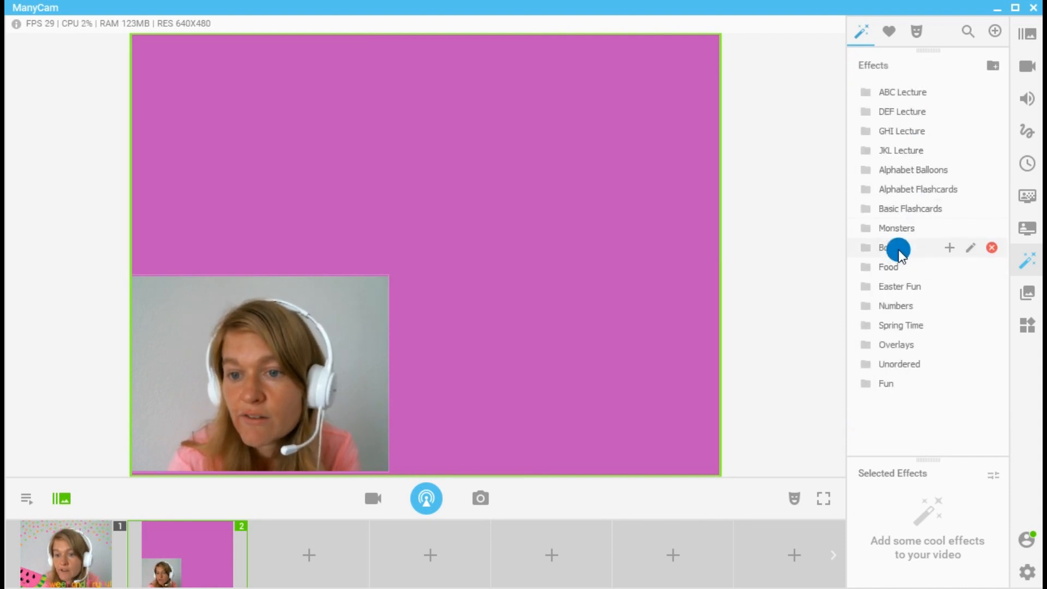
{"action": "left_click", "coordinate": [898, 249]}
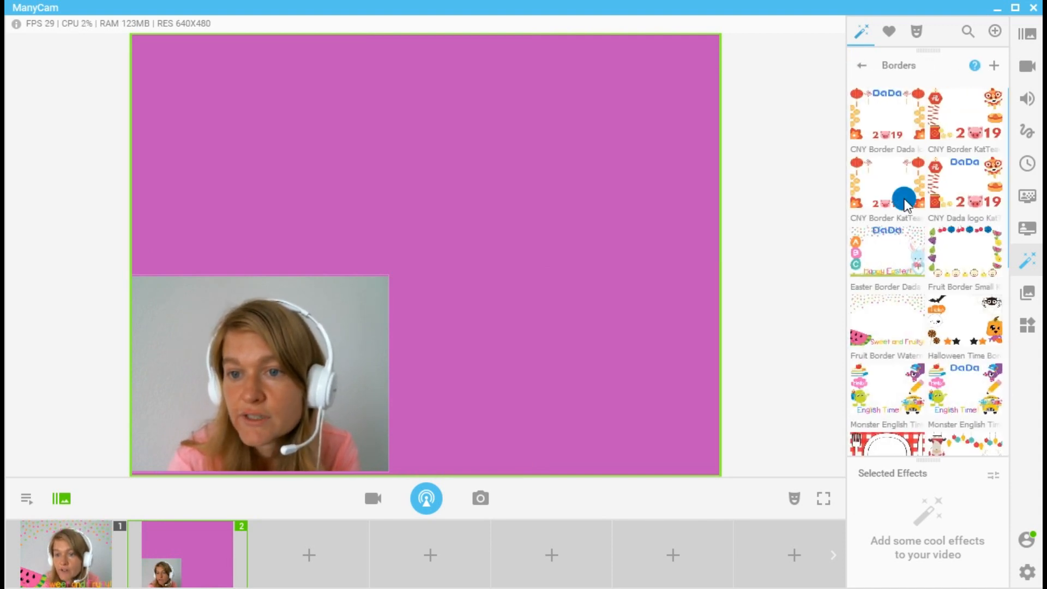
{"action": "left_click", "coordinate": [918, 302]}
{"action": "left_click", "coordinate": [994, 239]}
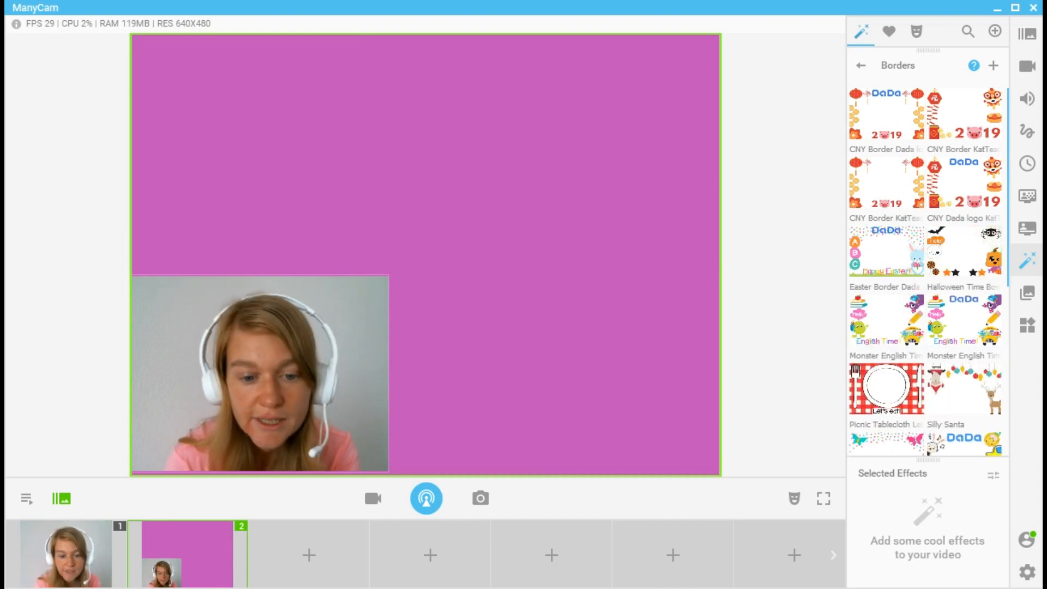
Make Preset 1 the active video preset and delete Preset 2
{"action": "left_click", "coordinate": [1028, 33]}
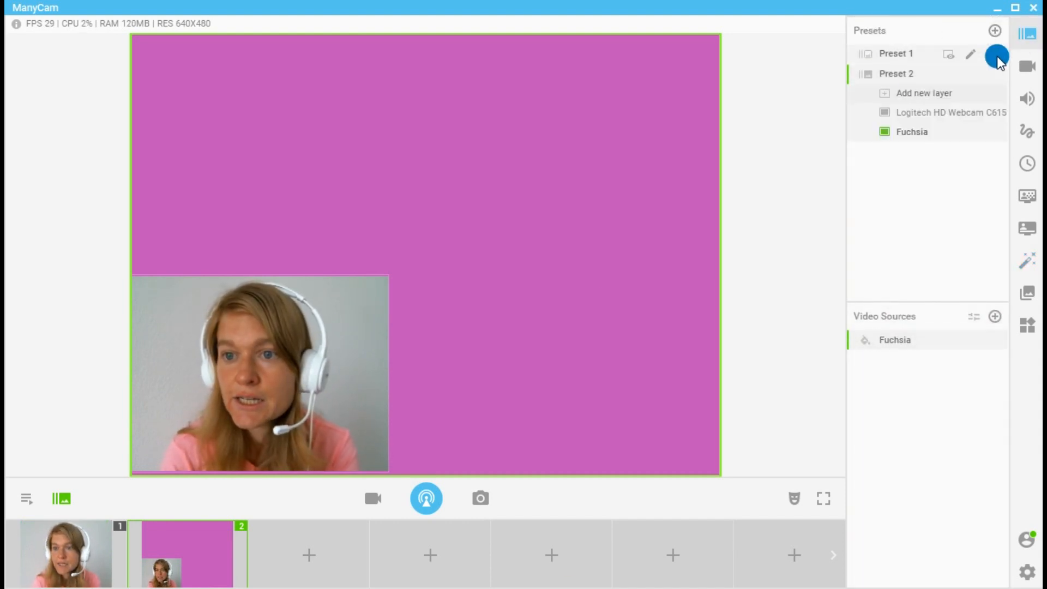
{"action": "left_click", "coordinate": [882, 51]}
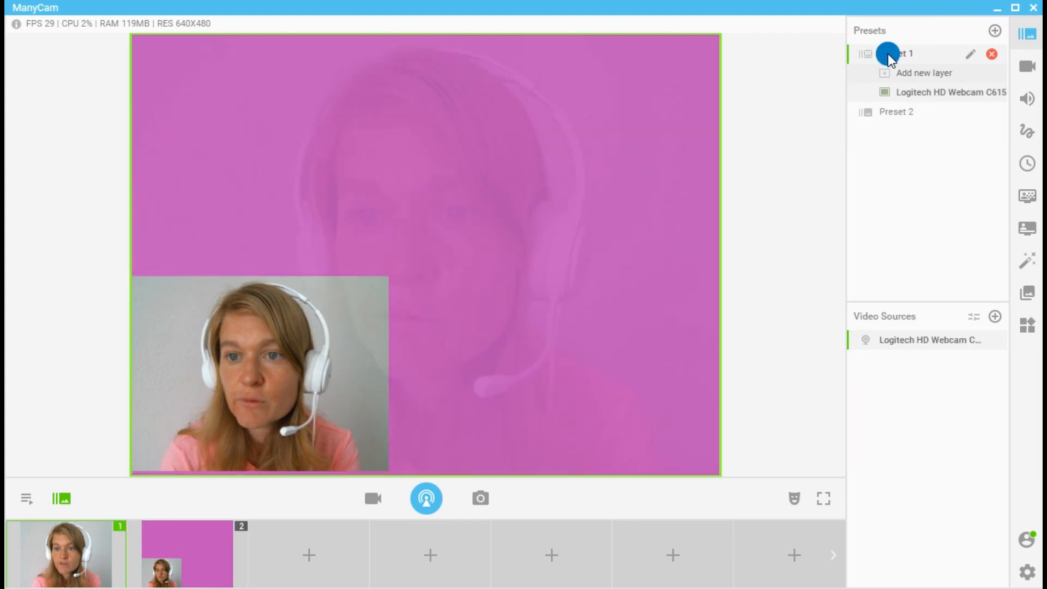
{"action": "left_click", "coordinate": [993, 111]}
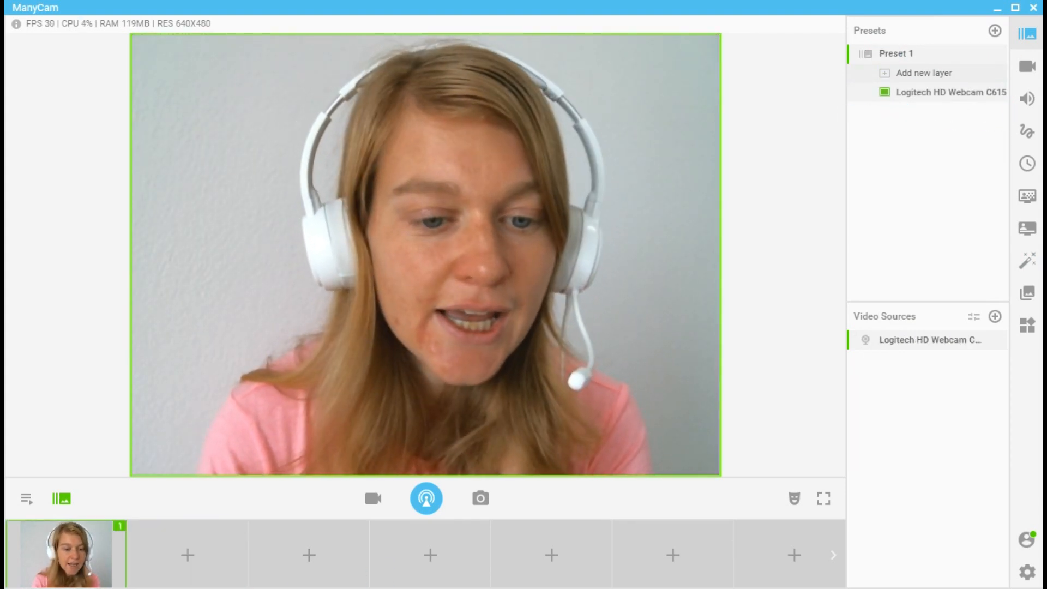
Switch to the zip folder window, open all its MCV files in ManyCam, and minimize the window
{"action": "mouse_move", "coordinate": [325, 588]}
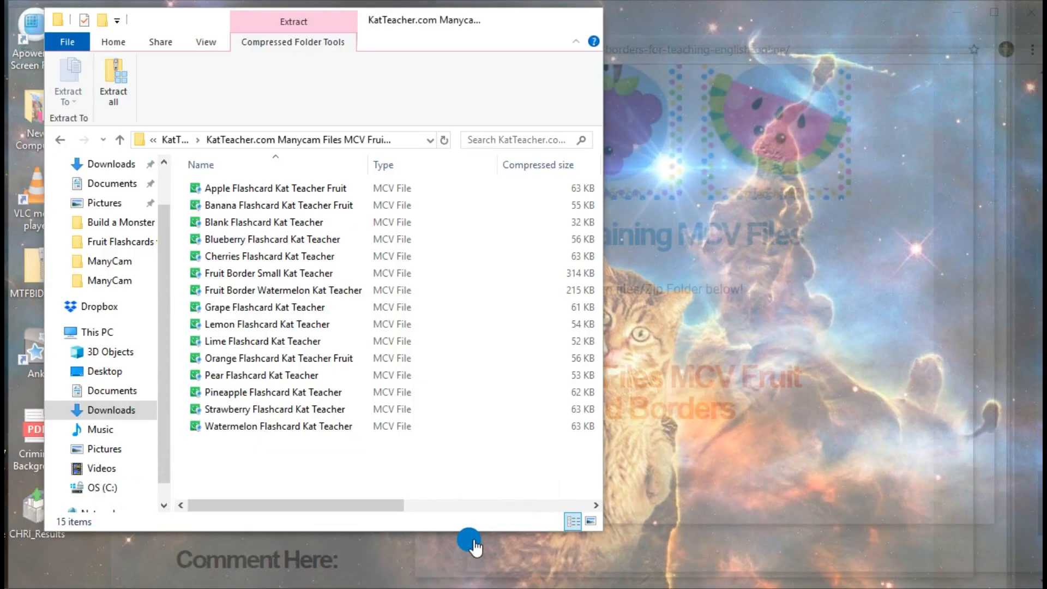
{"action": "left_click", "coordinate": [471, 540]}
{"action": "left_click_drag", "start_coordinate": [326, 449], "coordinate": [257, 195]}
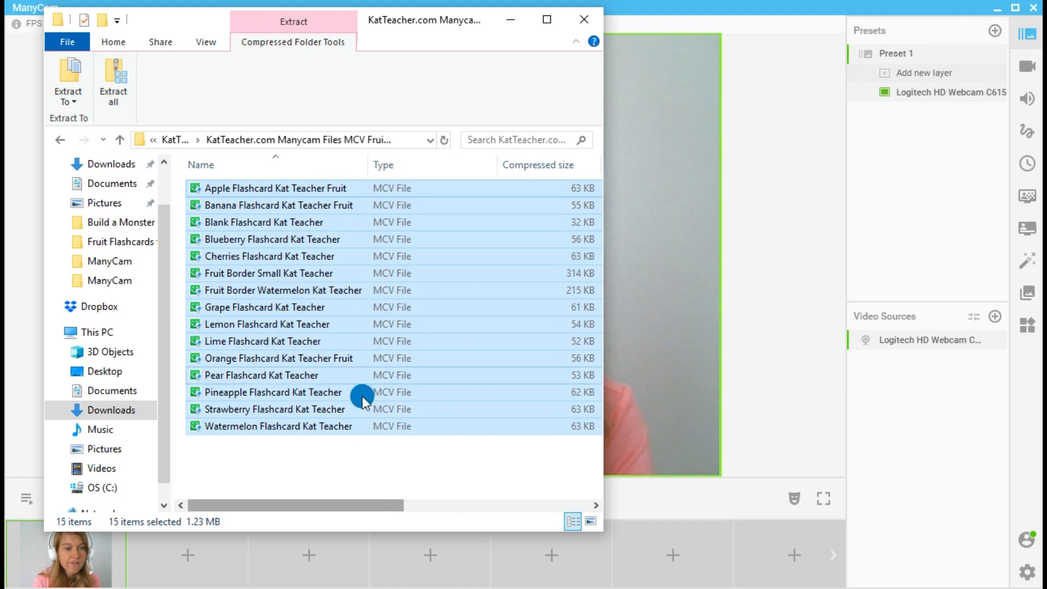
{"action": "right_click", "coordinate": [340, 253]}
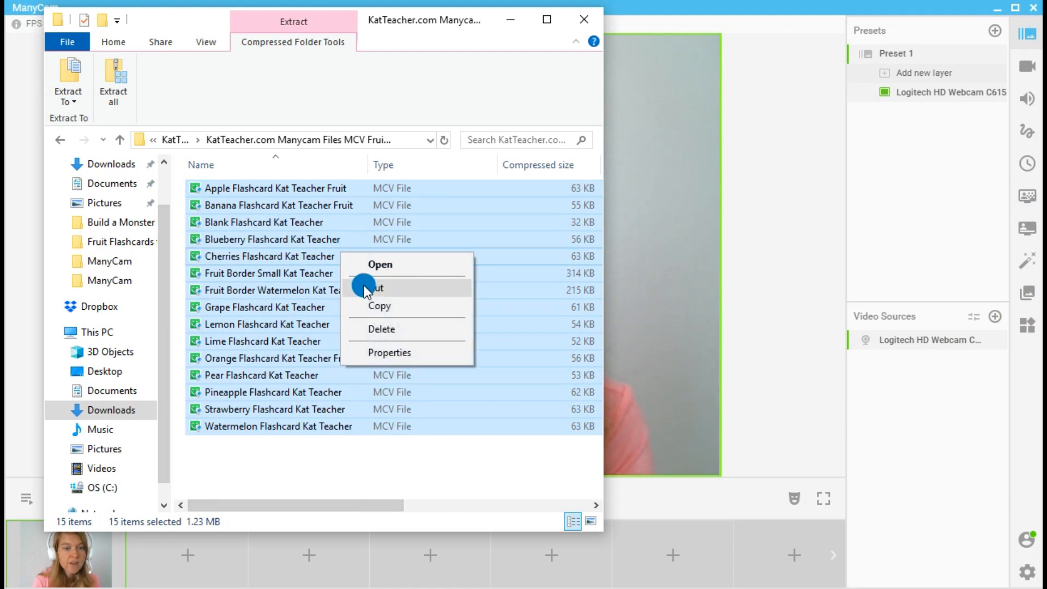
{"action": "left_click", "coordinate": [390, 265]}
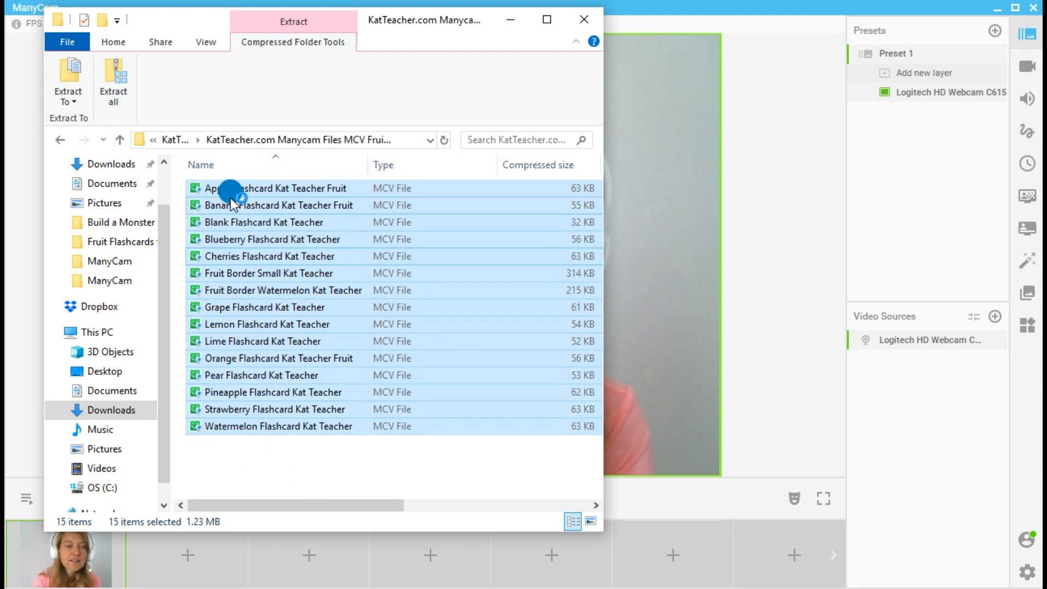
{"action": "left_click", "coordinate": [516, 23]}
Create a new effects category titled "Fruit Flashcards"
{"action": "left_click", "coordinate": [1031, 261]}
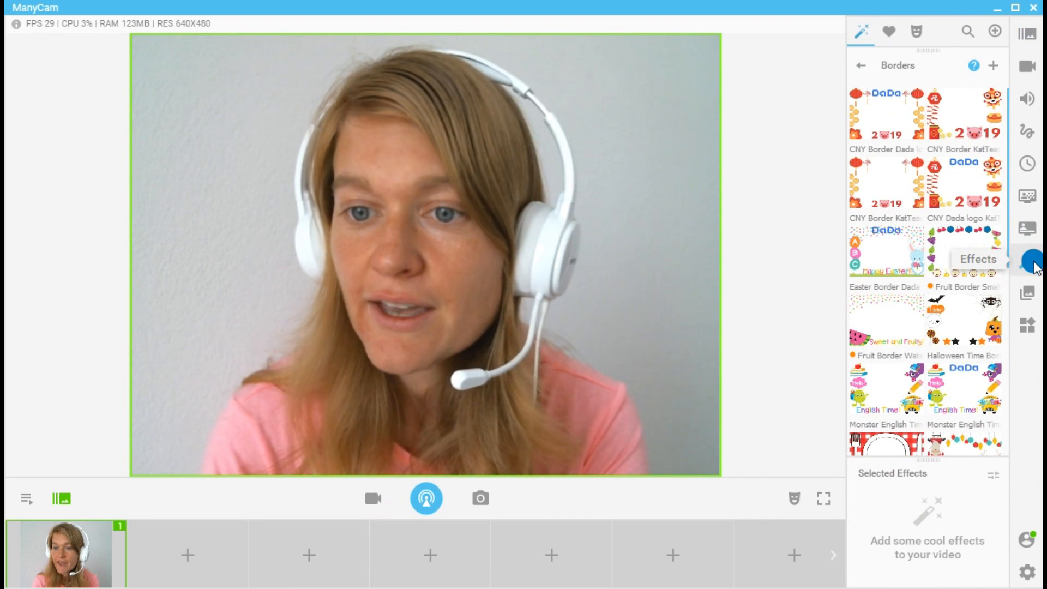
{"action": "left_click", "coordinate": [864, 65]}
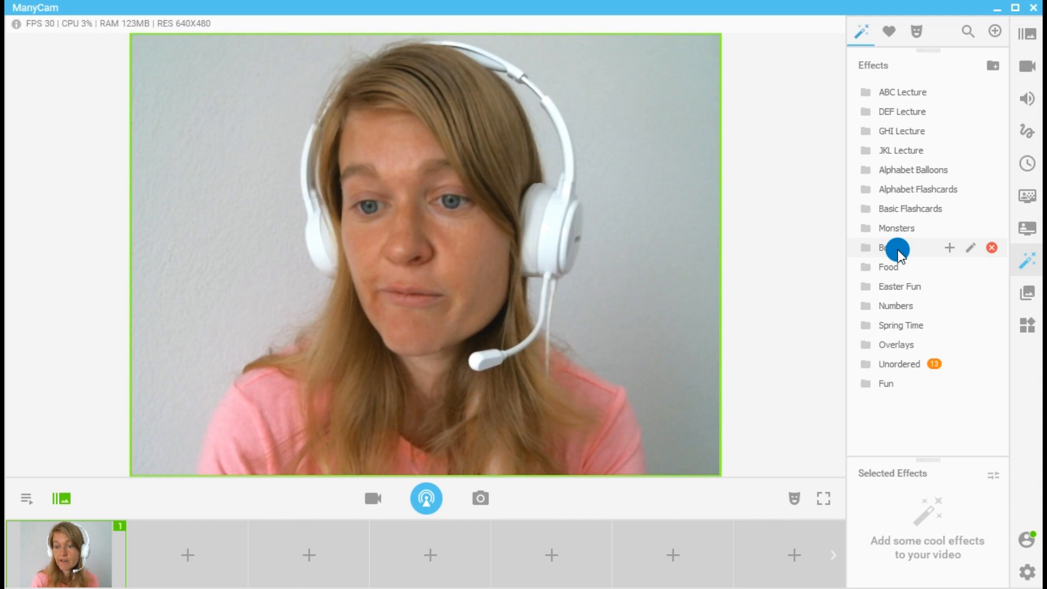
{"action": "left_click", "coordinate": [993, 67]}
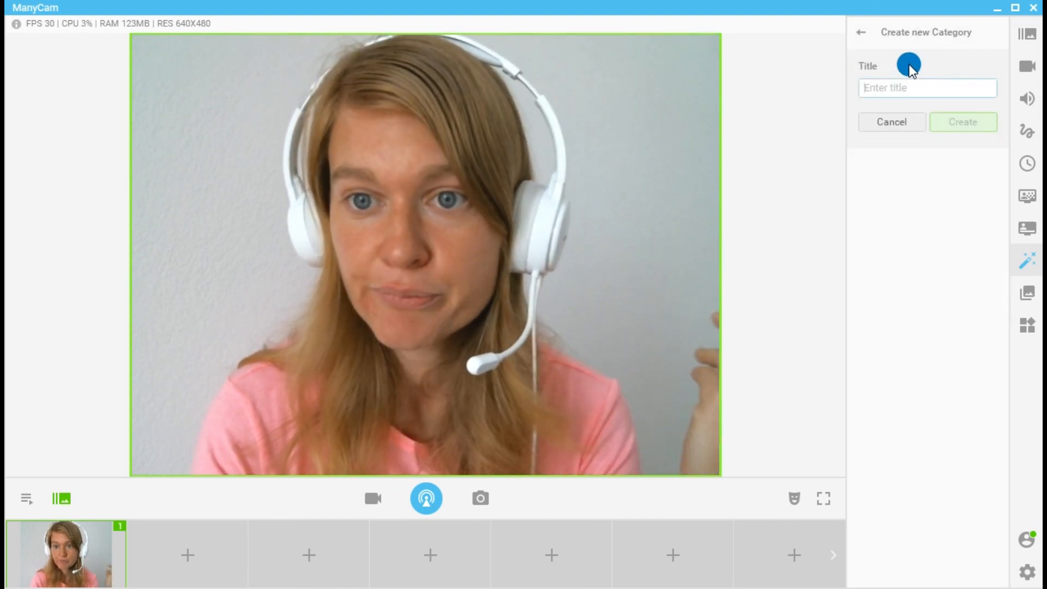
{"action": "type", "text": "Fruit Flashcards"}
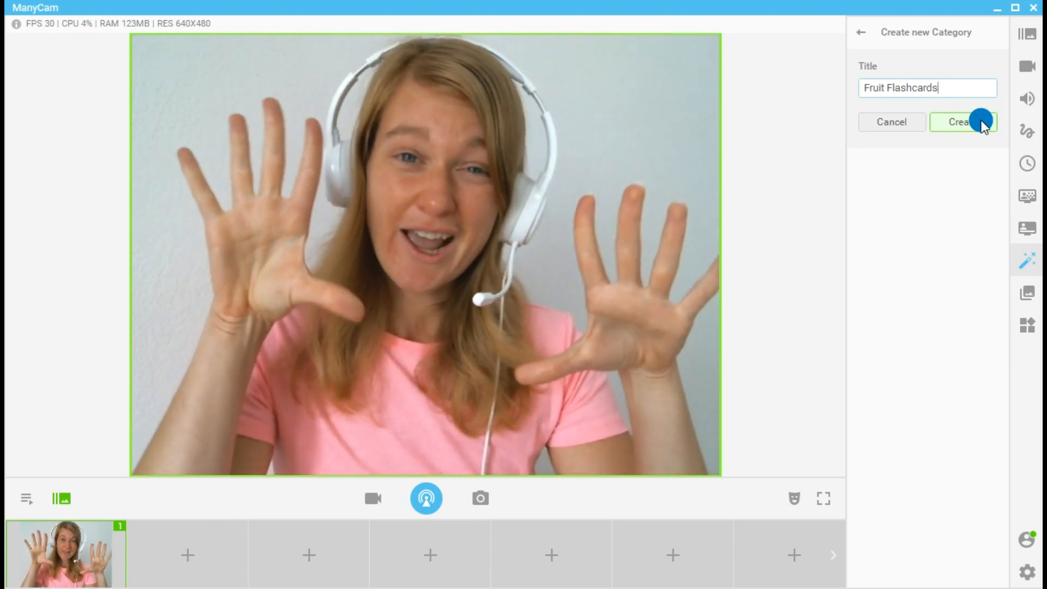
{"action": "left_click", "coordinate": [981, 124]}
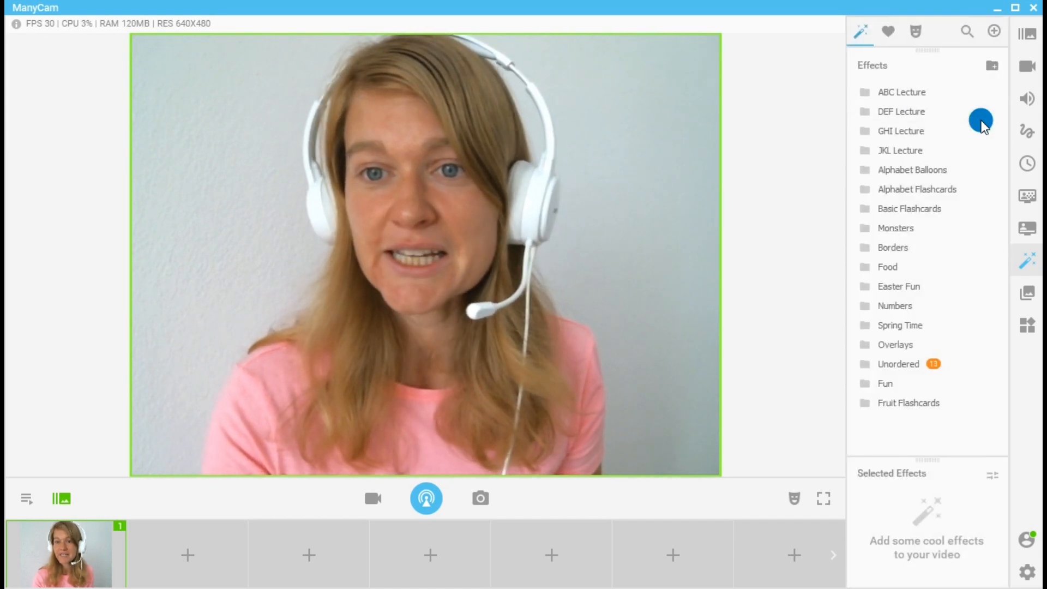
Move all 13 flashcards, from apple to watermelon, from the Unordered category into the Fruit Flashcards category
{"action": "left_click", "coordinate": [917, 413]}
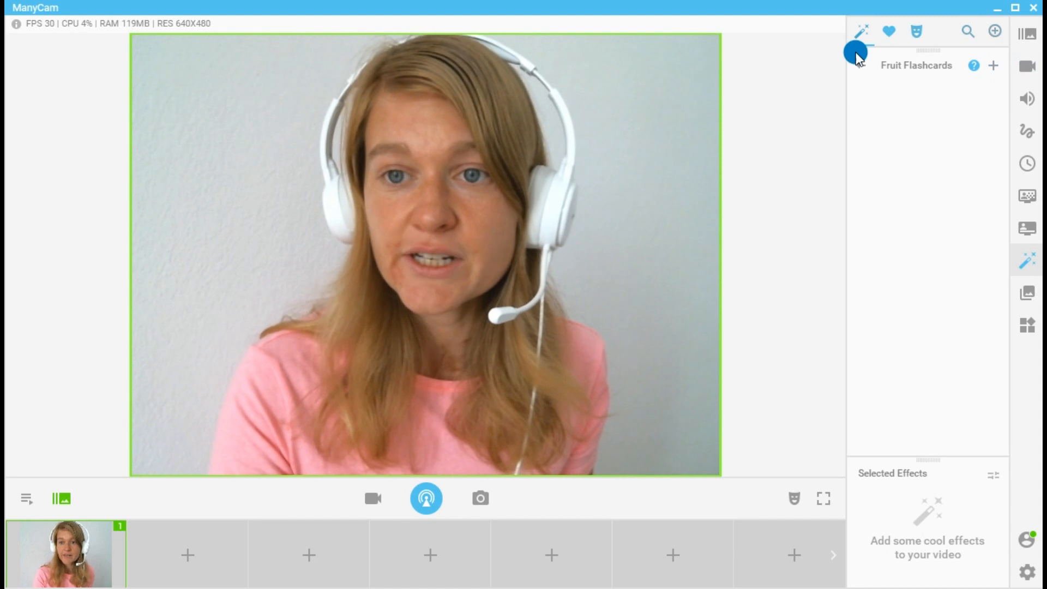
{"action": "left_click", "coordinate": [1004, 64]}
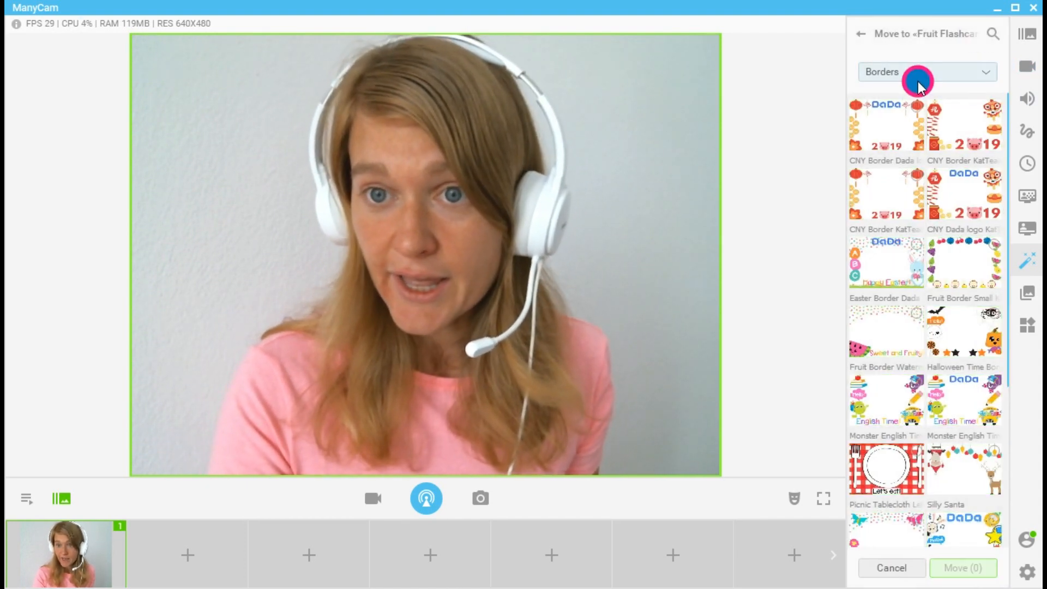
{"action": "left_click", "coordinate": [918, 85]}
{"action": "scroll", "coordinate": [909, 201], "scroll_direction": "down", "scroll_amount": 1}
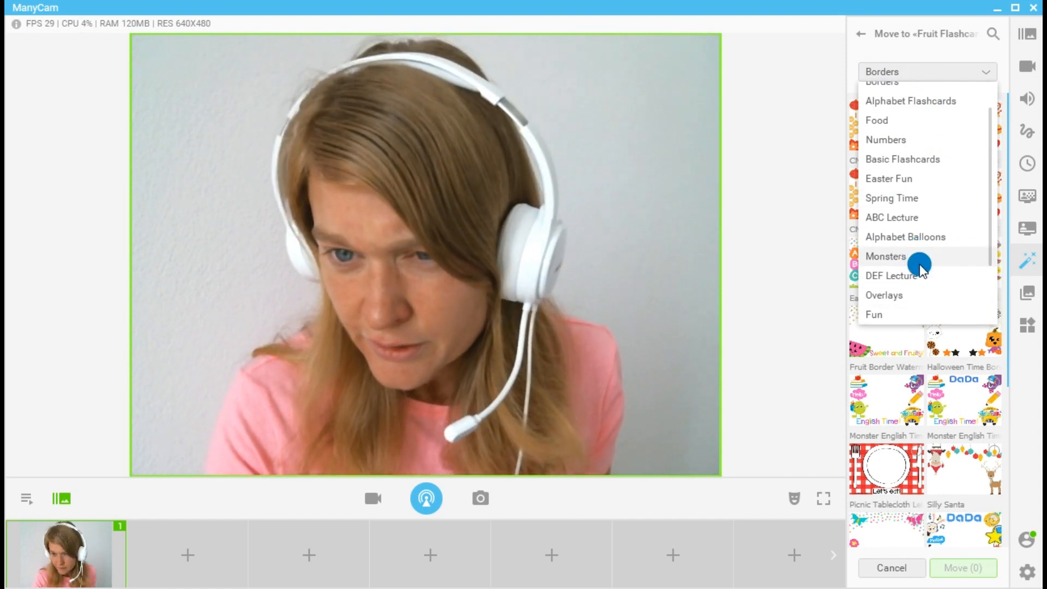
{"action": "scroll", "coordinate": [917, 267], "scroll_direction": "up", "scroll_amount": 1}
{"action": "scroll", "coordinate": [919, 223], "scroll_direction": "down", "scroll_amount": 2}
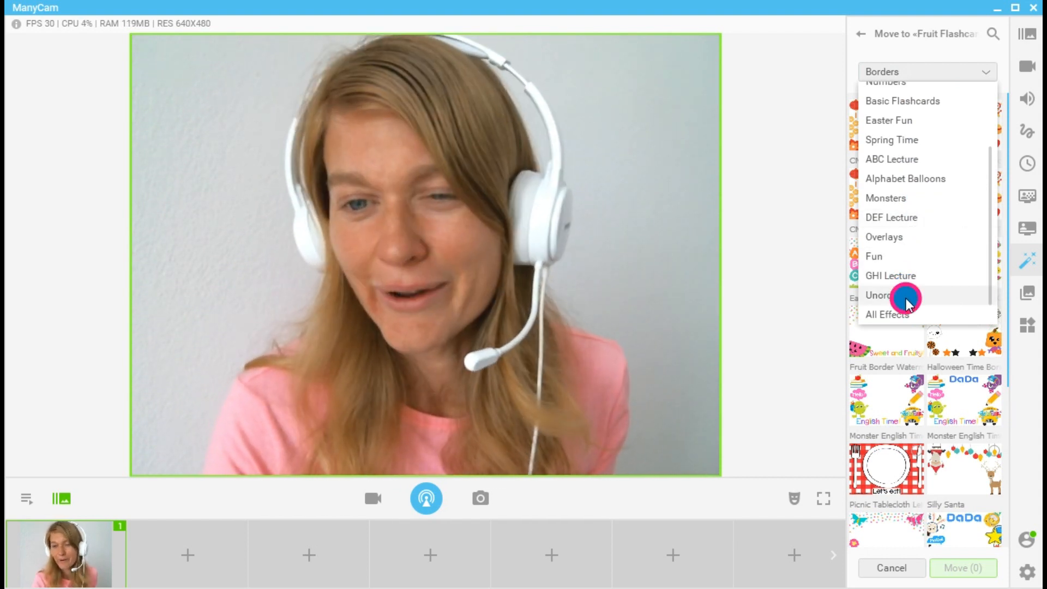
{"action": "left_click", "coordinate": [907, 300]}
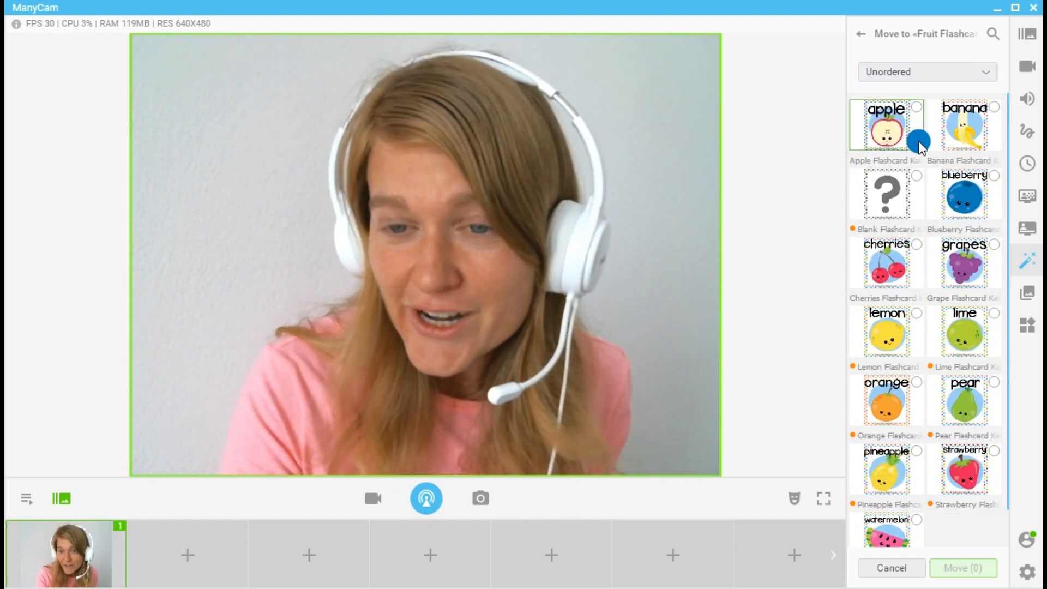
{"action": "scroll", "coordinate": [894, 294], "scroll_direction": "down", "scroll_amount": 1}
{"action": "scroll", "coordinate": [952, 512], "scroll_direction": "up", "scroll_amount": 1}
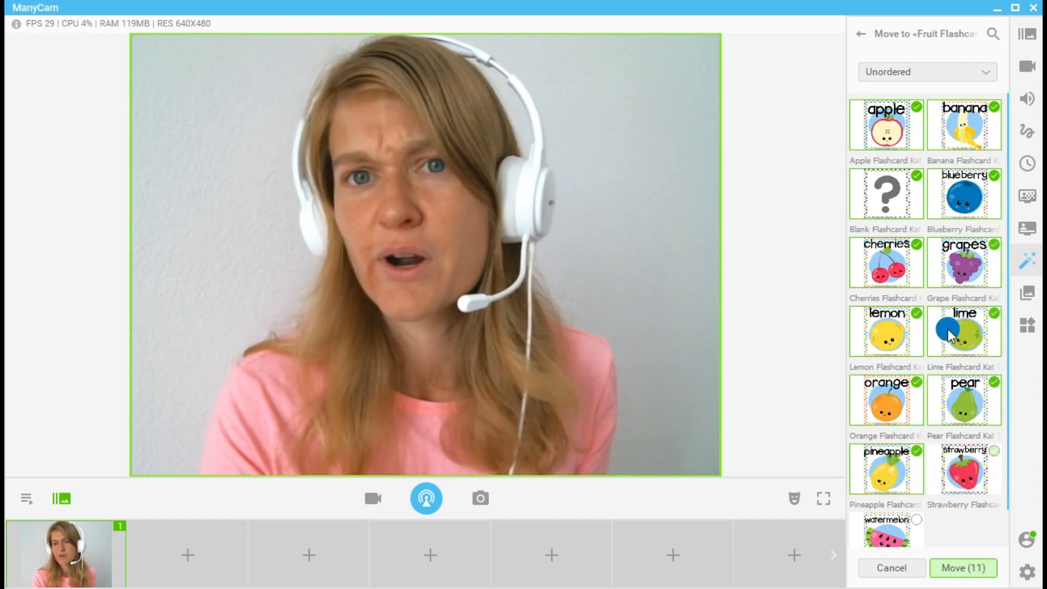
{"action": "scroll", "coordinate": [966, 370], "scroll_direction": "down", "scroll_amount": 1}
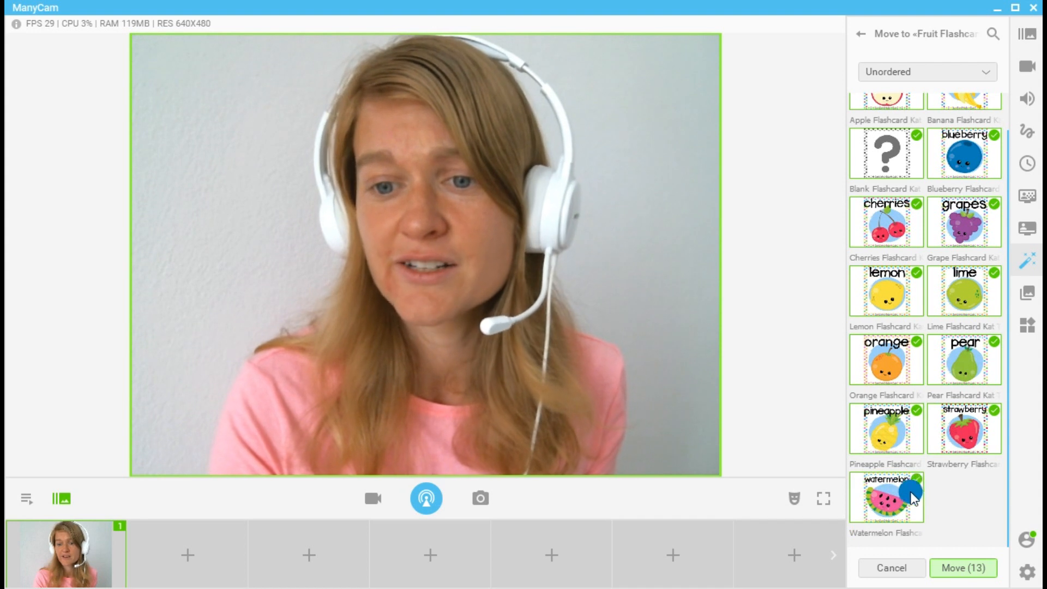
{"action": "left_click", "coordinate": [965, 569]}
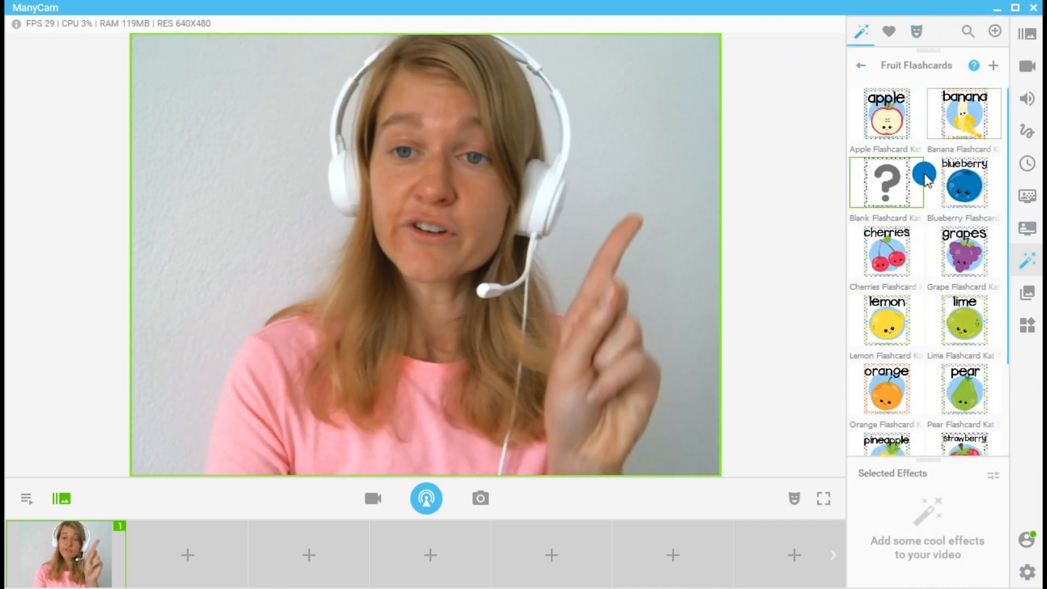
Move the small fruit border and the watermelon fruit border from the Borders category into Fruit Flashcards
{"action": "left_click", "coordinate": [992, 66]}
{"action": "left_click", "coordinate": [925, 73]}
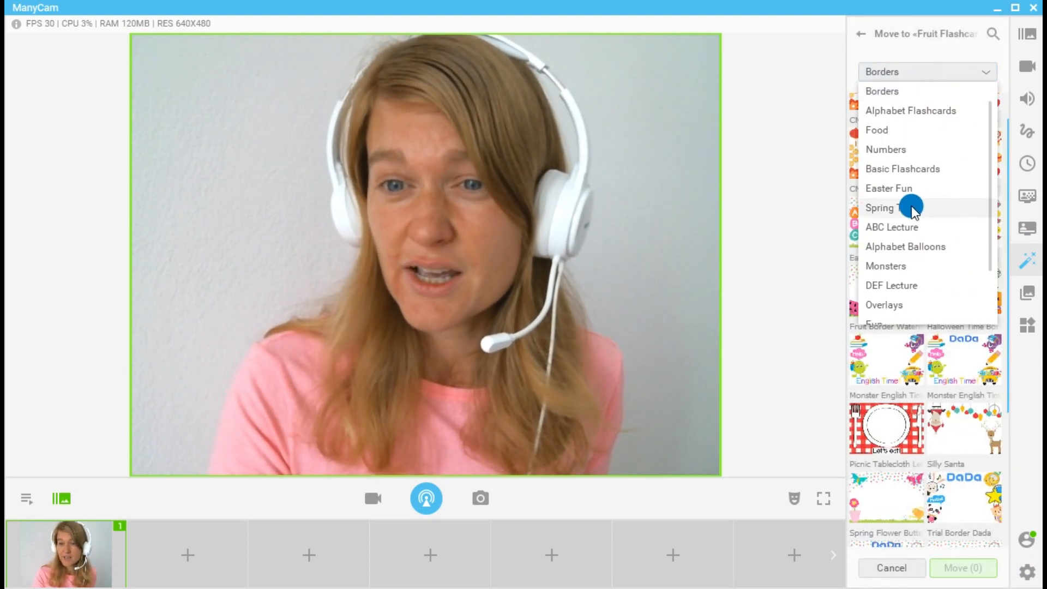
{"action": "left_click", "coordinate": [900, 93]}
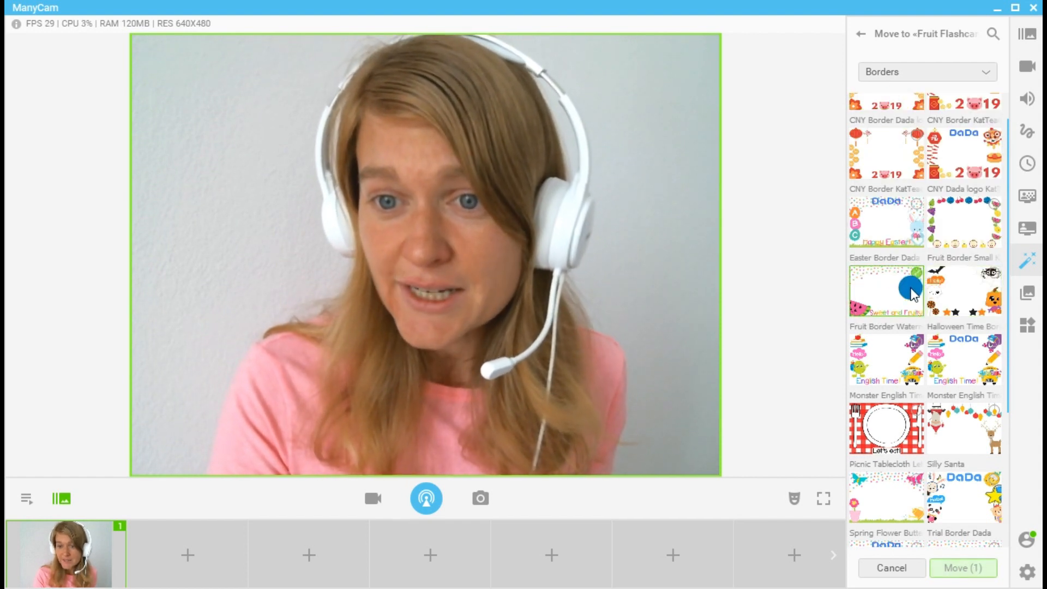
{"action": "left_click", "coordinate": [975, 566]}
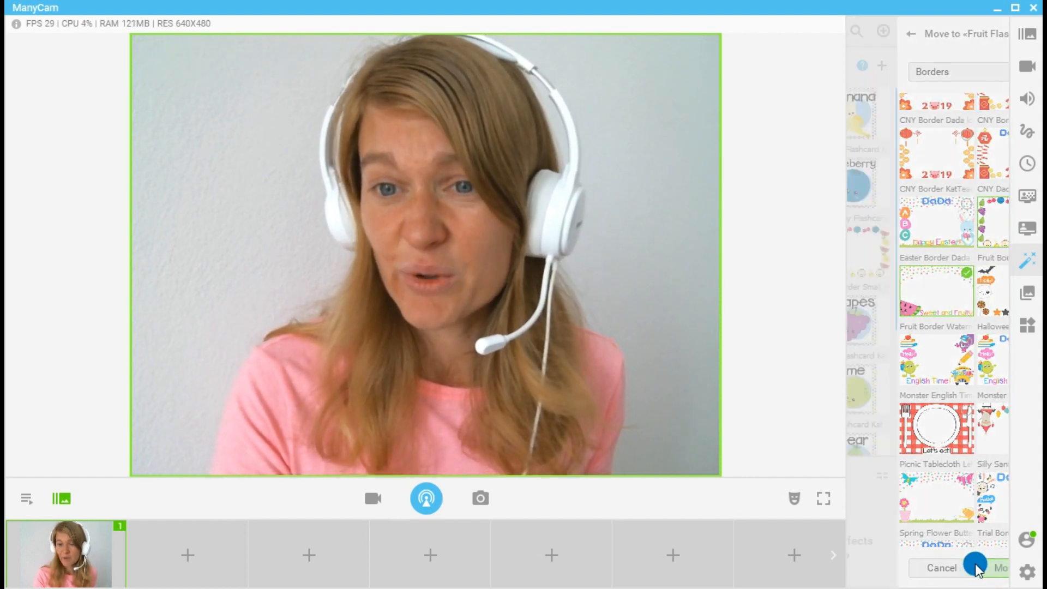
Apply the small fruit border to the webcam video and replace it with the "Sweet and Fruity!" watermelon border
{"action": "left_click", "coordinate": [961, 267]}
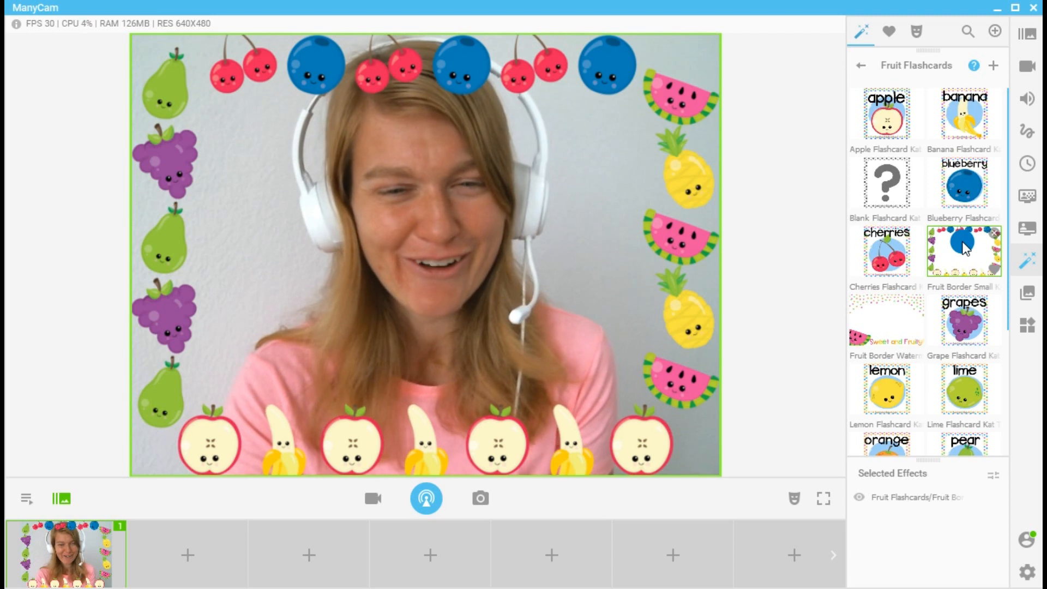
{"action": "left_click", "coordinate": [890, 326]}
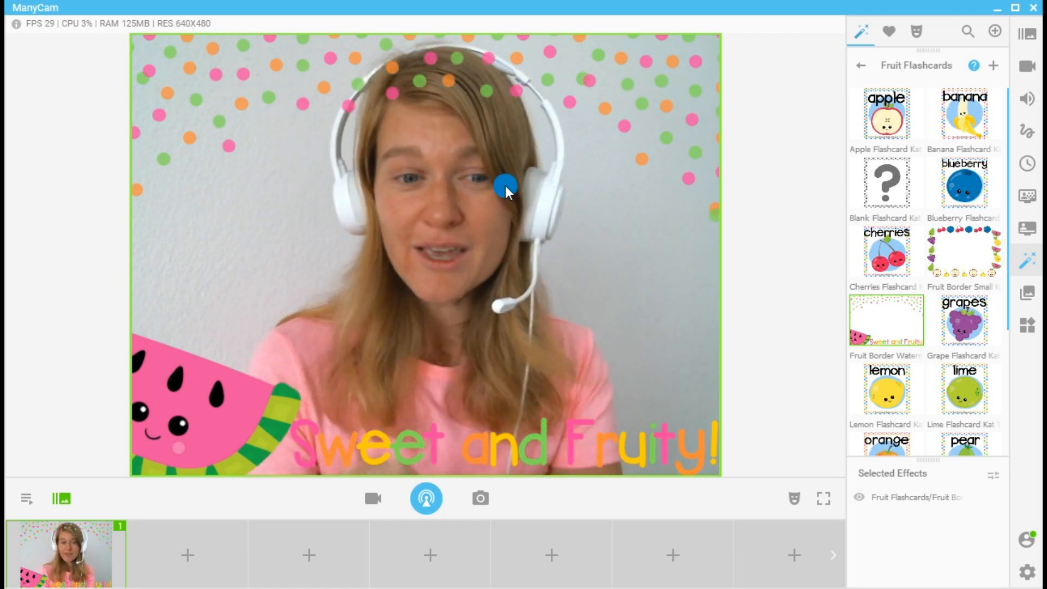
Add a Fuchsia blank image as the video source in the first empty preset slot
{"action": "left_click", "coordinate": [1026, 39]}
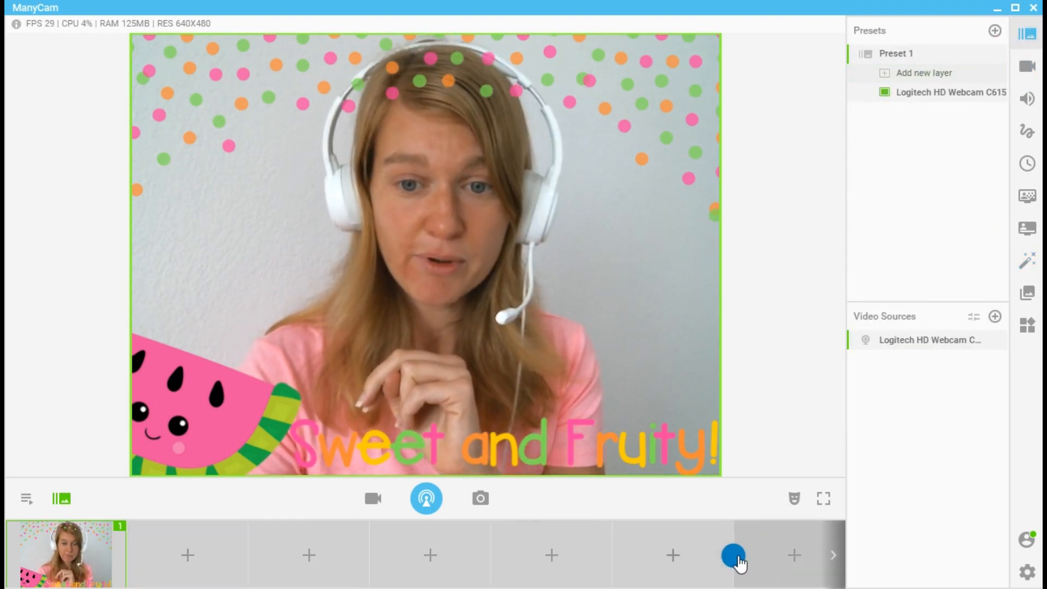
{"action": "left_click", "coordinate": [189, 543]}
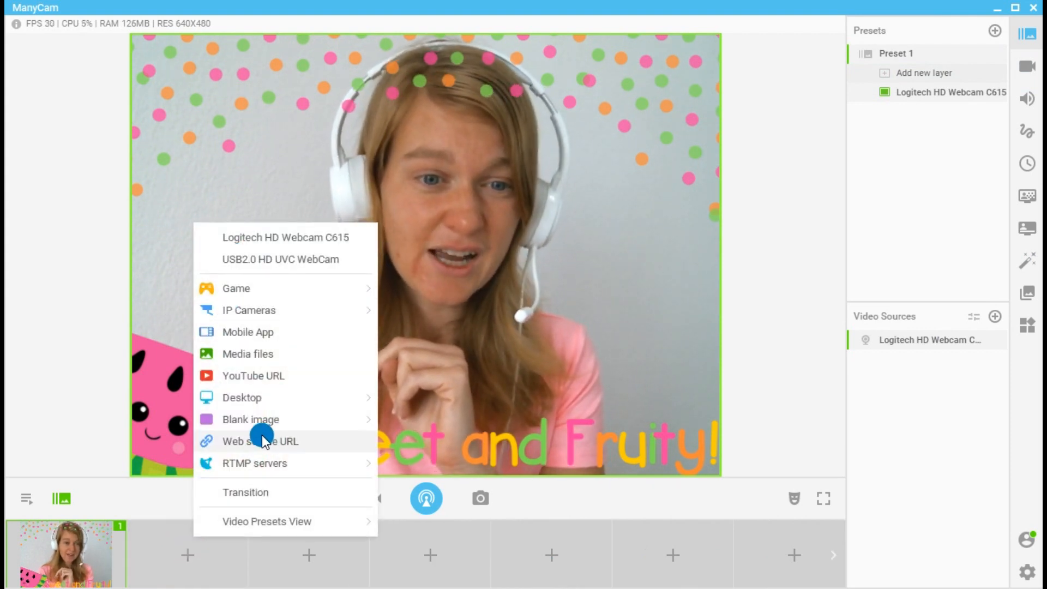
{"action": "mouse_move", "coordinate": [269, 425]}
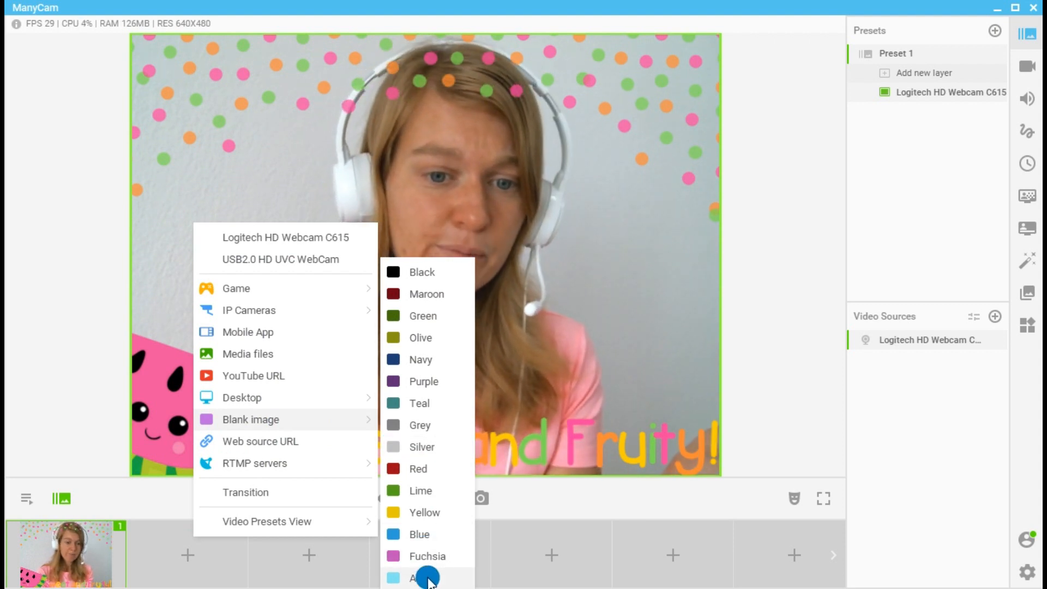
{"action": "left_click", "coordinate": [431, 558]}
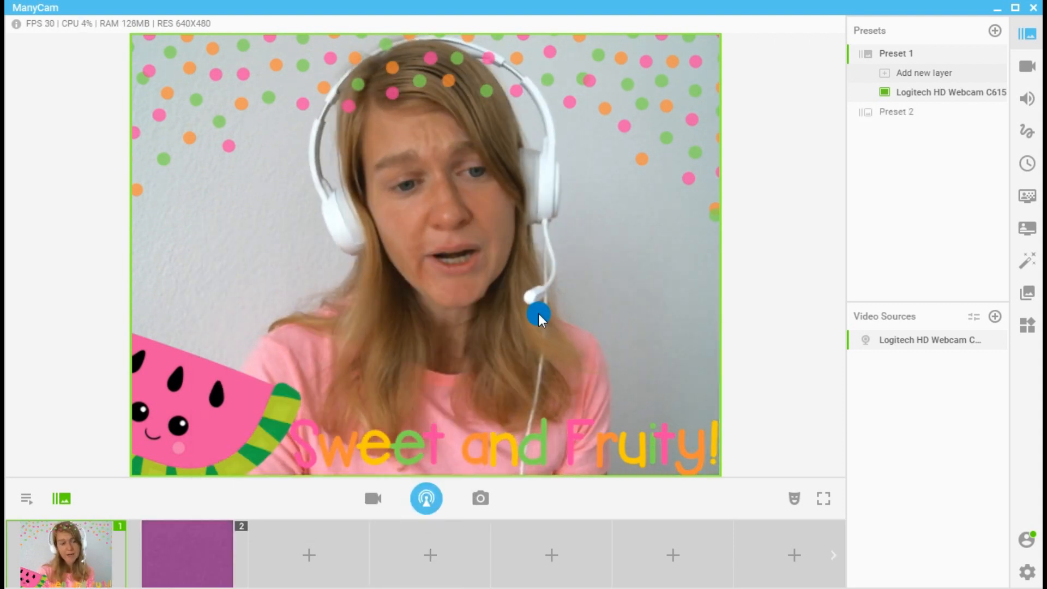
Create a new preset named Fruit with the picture-in-picture layout that has one small inset
{"action": "left_click", "coordinate": [926, 154]}
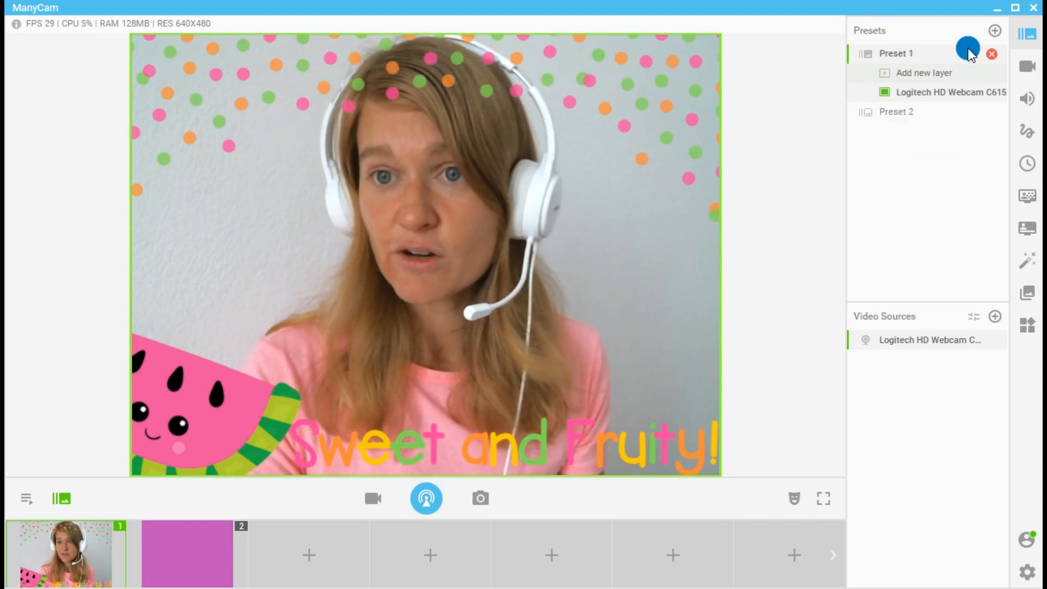
{"action": "left_click", "coordinate": [992, 31]}
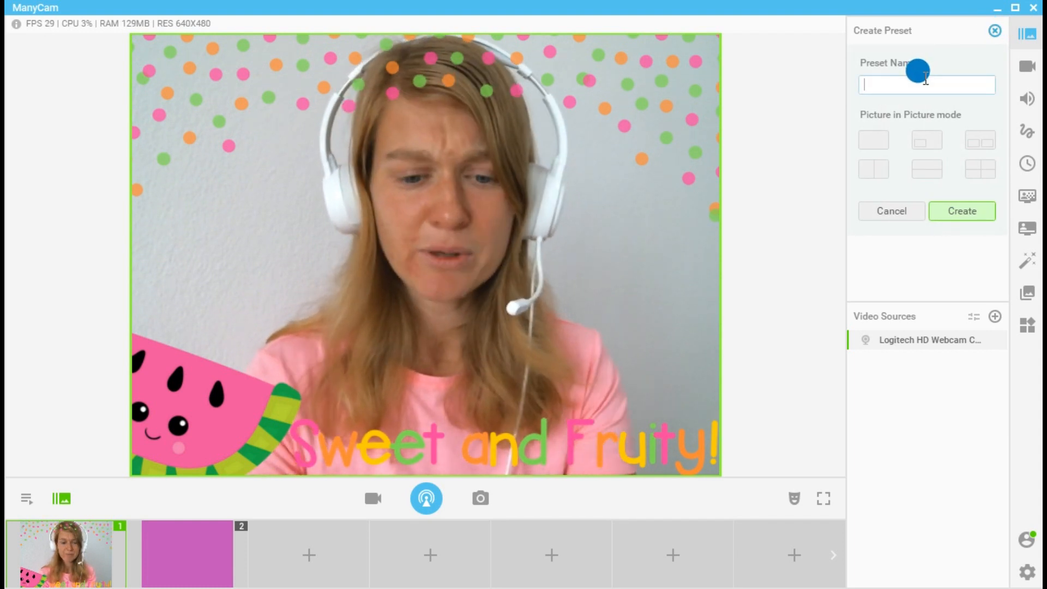
{"action": "type", "text": "Fr"}
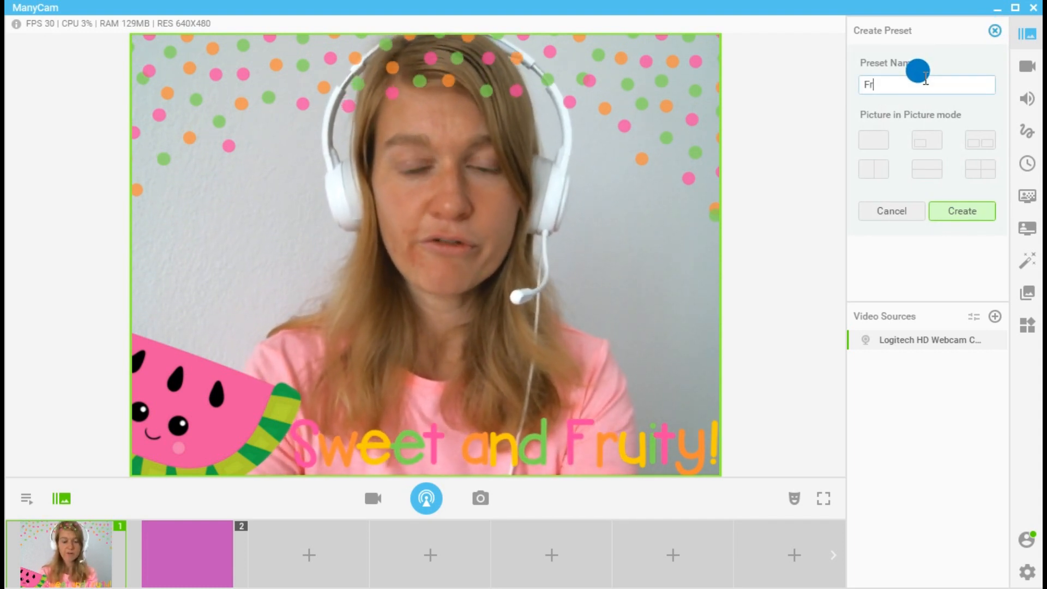
{"action": "type", "text": "uit"}
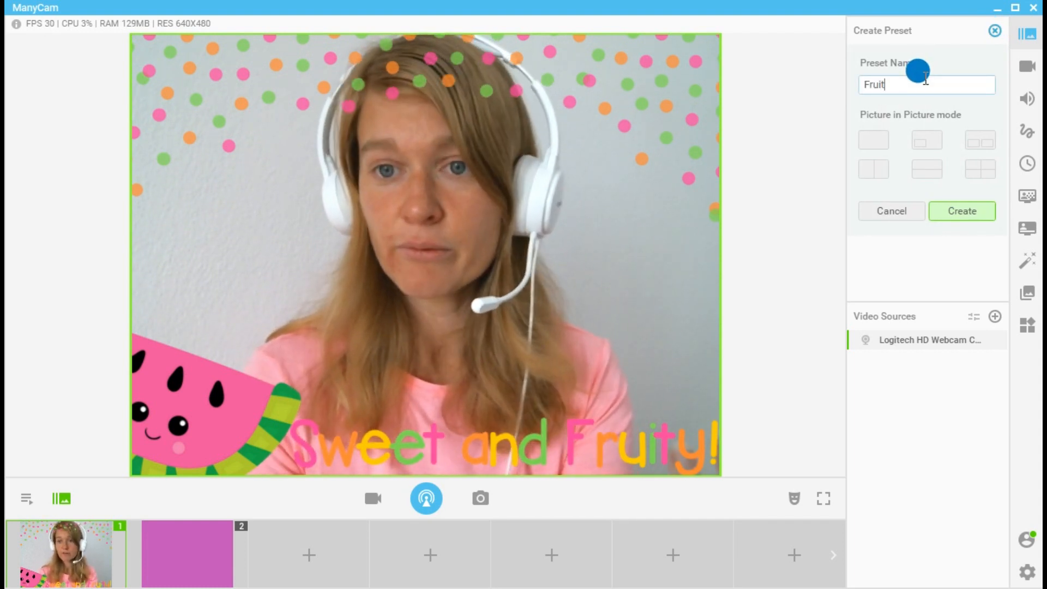
{"action": "left_click", "coordinate": [938, 143]}
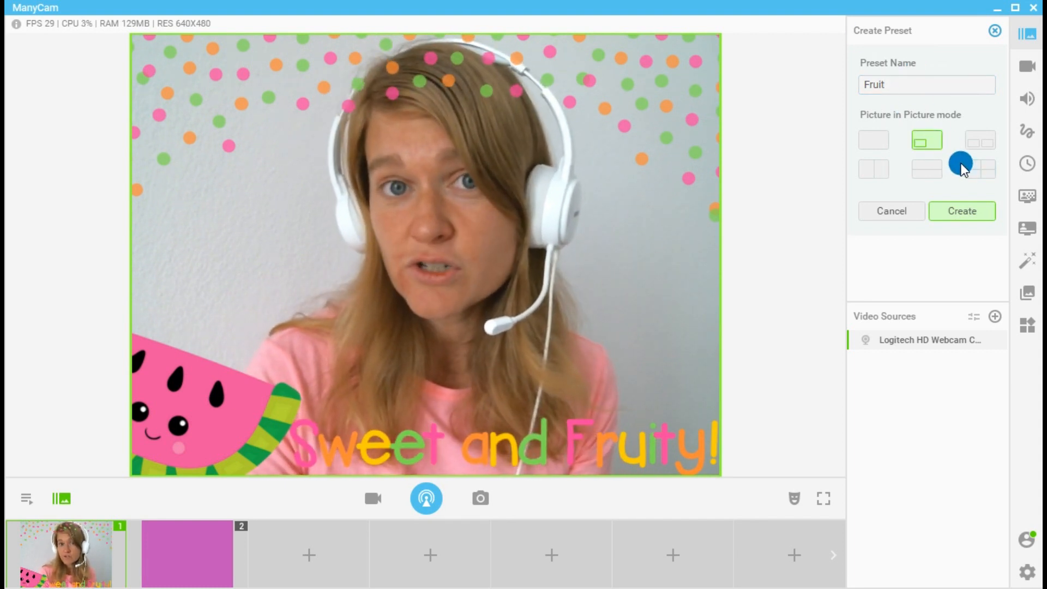
{"action": "left_click", "coordinate": [964, 213]}
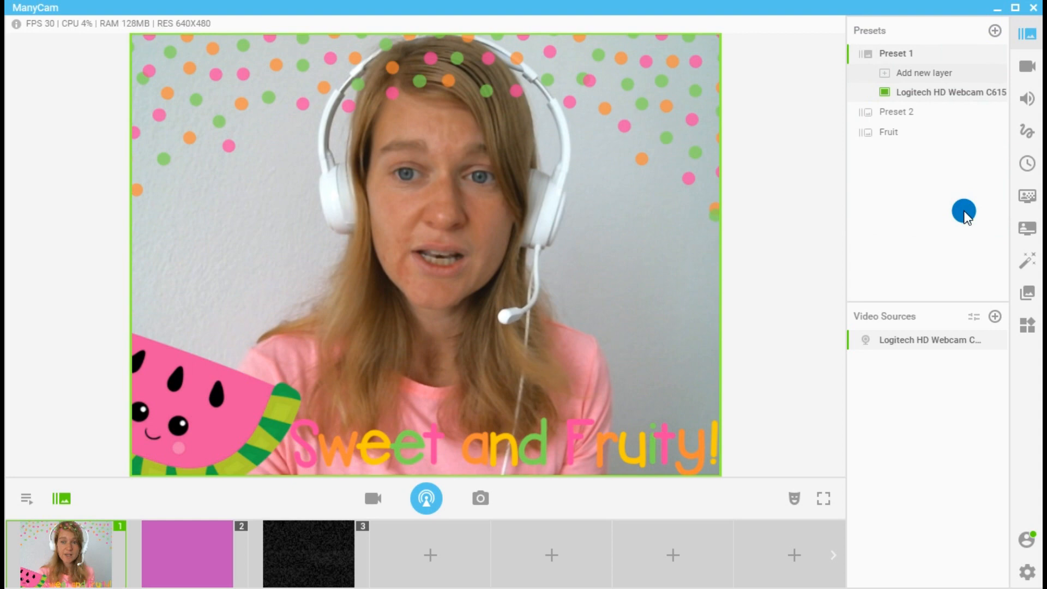
Transition to the Fruit preset and fill its full-frame layer with a White blank image
{"action": "mouse_move", "coordinate": [339, 545]}
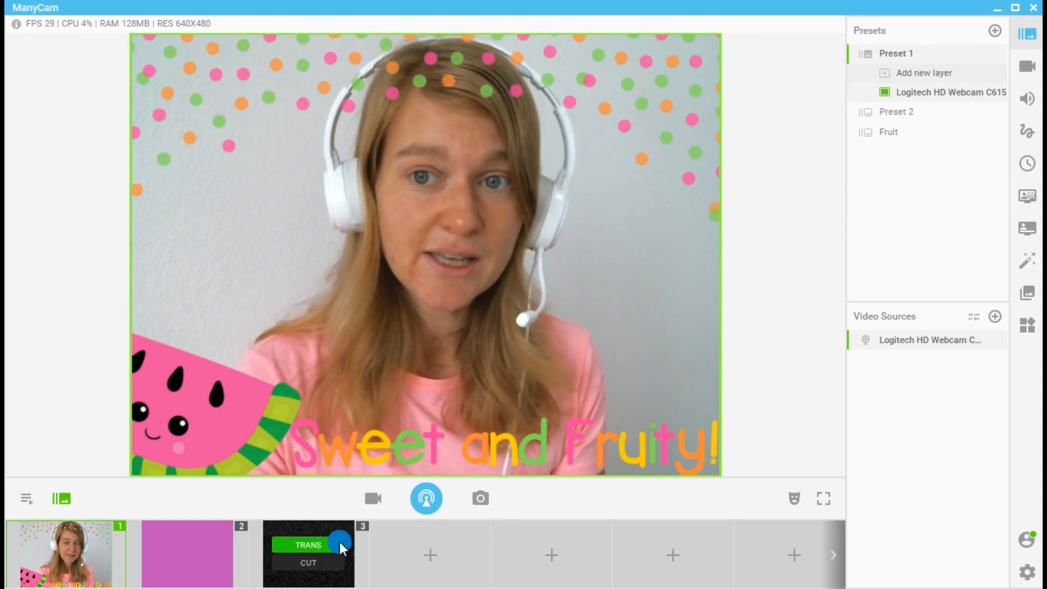
{"action": "left_click", "coordinate": [340, 542]}
{"action": "right_click", "coordinate": [488, 153]}
{"action": "mouse_move", "coordinate": [539, 353]}
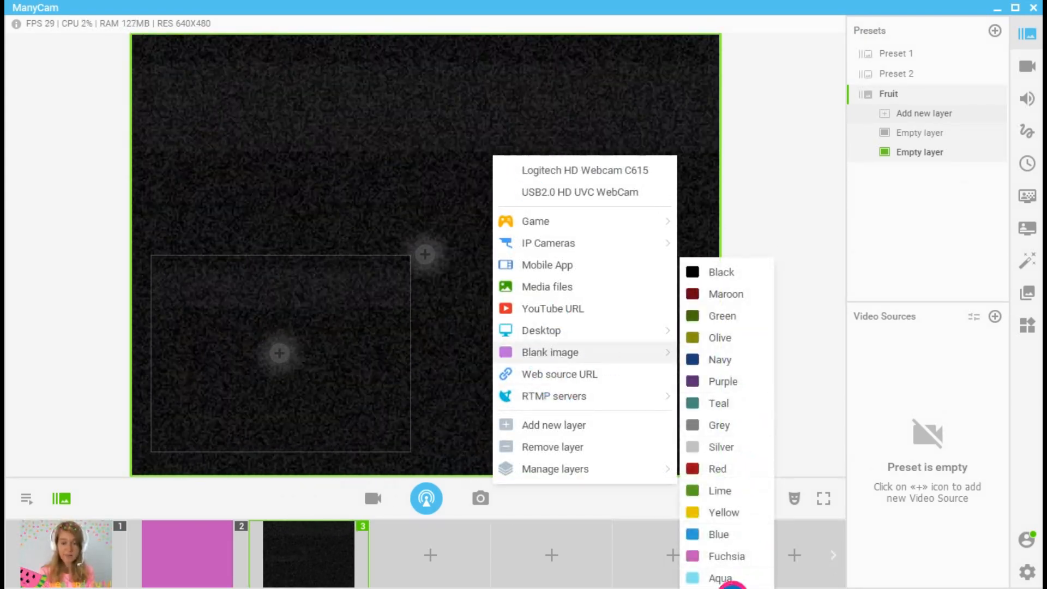
{"action": "left_click", "coordinate": [725, 581]}
Change the Fruit preset's background to a Blue blank image and set the inset layer to the Logitech HD Webcam C615
{"action": "right_click", "coordinate": [532, 170]}
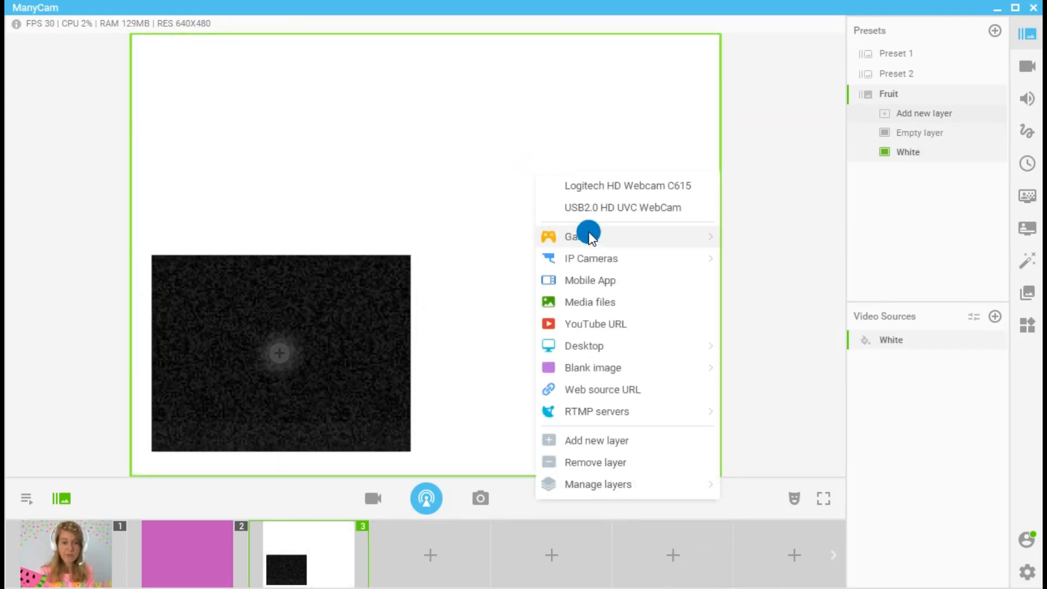
{"action": "mouse_move", "coordinate": [612, 367]}
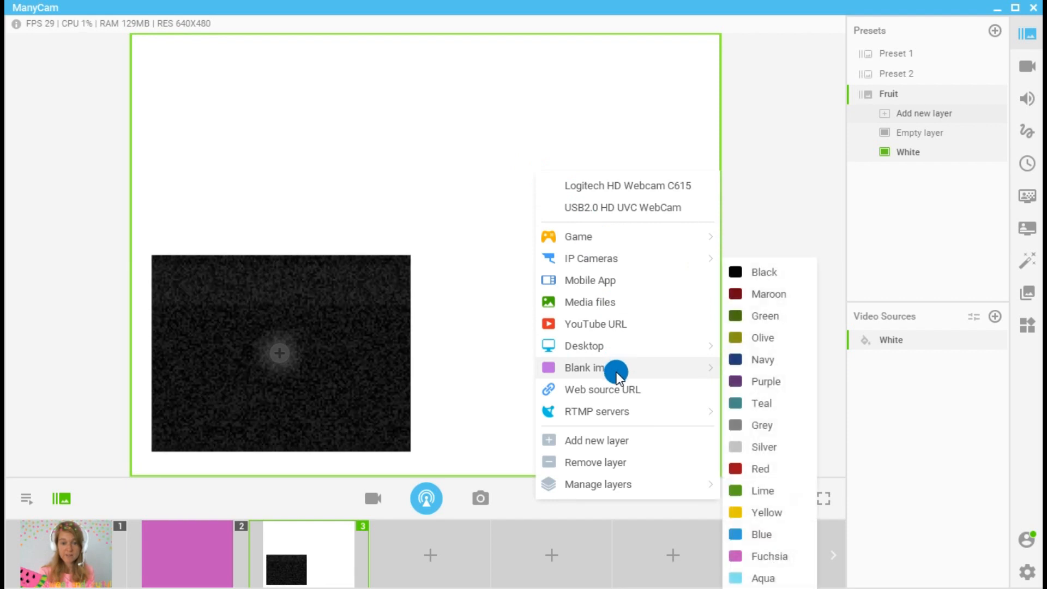
{"action": "left_click", "coordinate": [747, 535]}
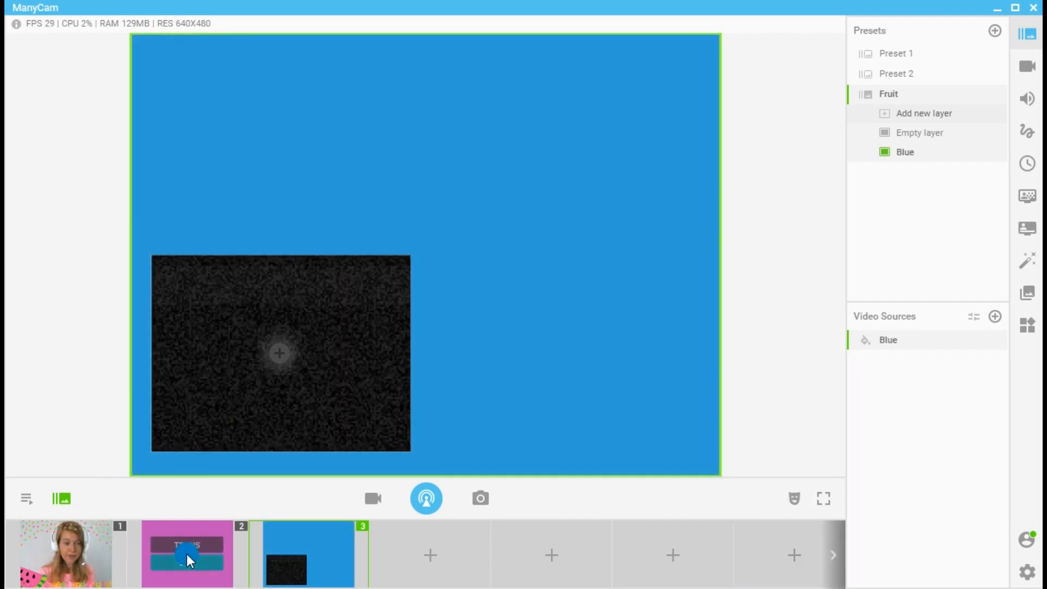
{"action": "left_click", "coordinate": [277, 352]}
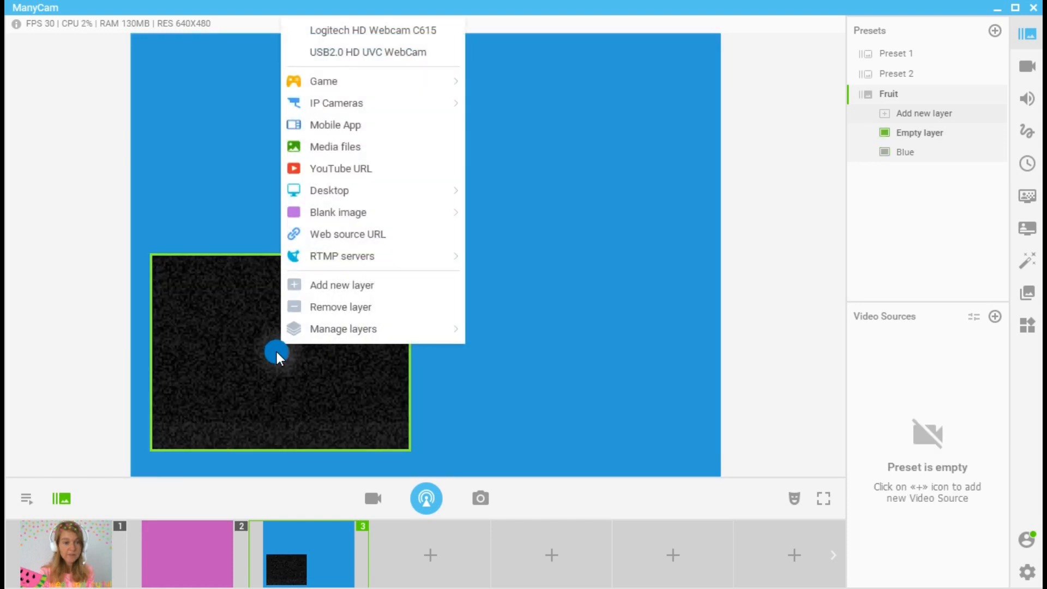
{"action": "left_click", "coordinate": [346, 28]}
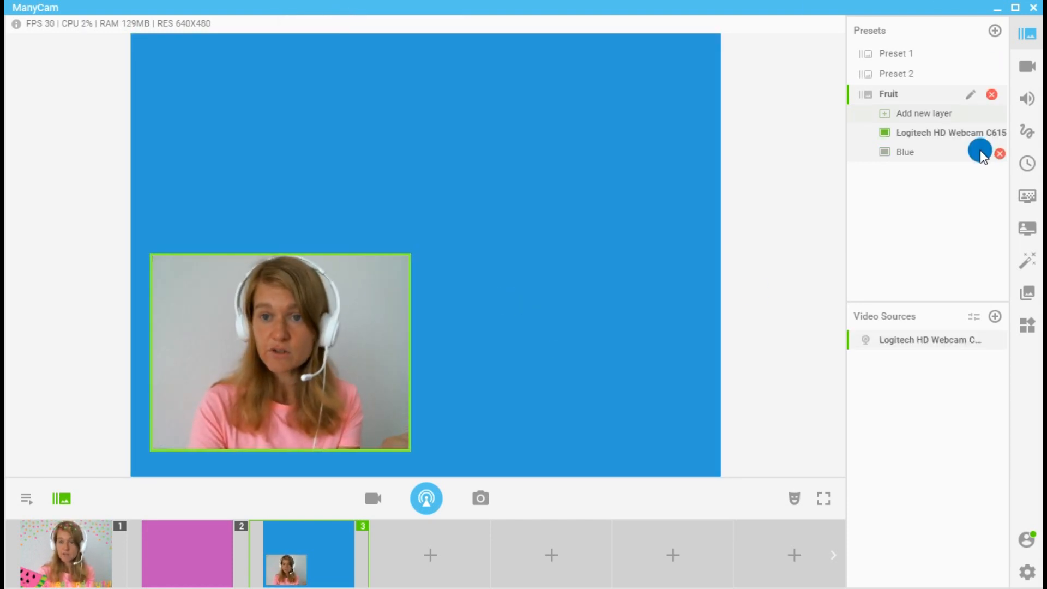
Add a new inset layer showing the Logitech HD Webcam C615 to Preset 2, then switch to Fruit and back to Preset 2
{"action": "left_click", "coordinate": [208, 542]}
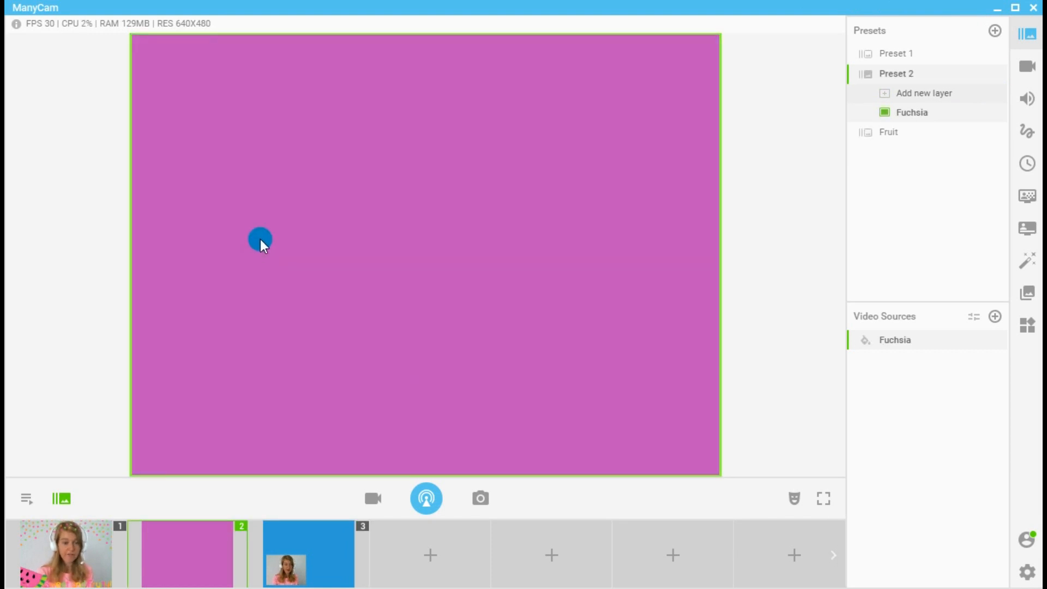
{"action": "right_click", "coordinate": [260, 239]}
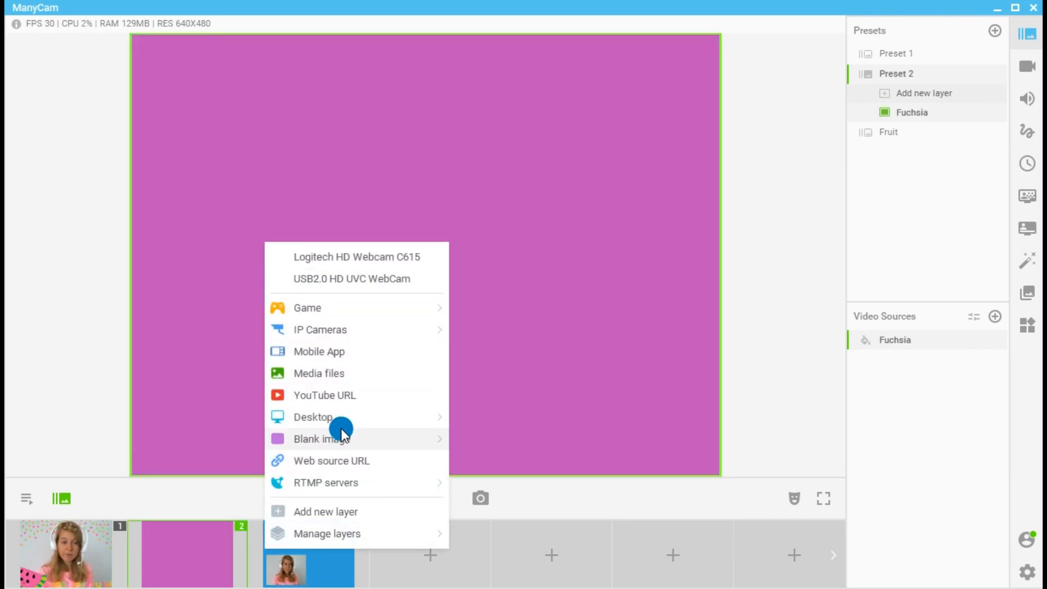
{"action": "left_click", "coordinate": [371, 512]}
{"action": "left_click", "coordinate": [280, 359]}
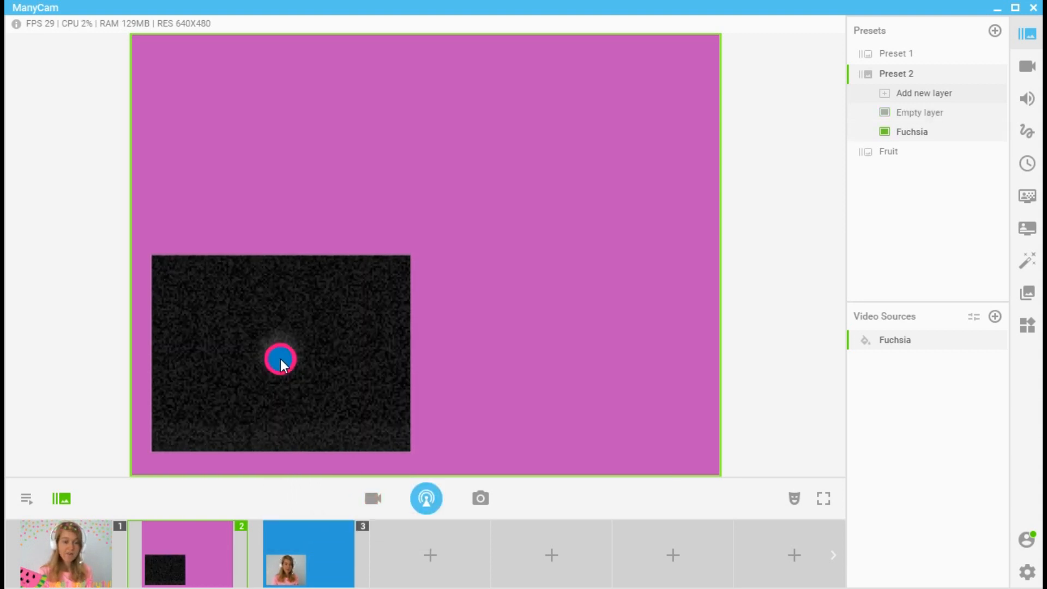
{"action": "left_click", "coordinate": [348, 38]}
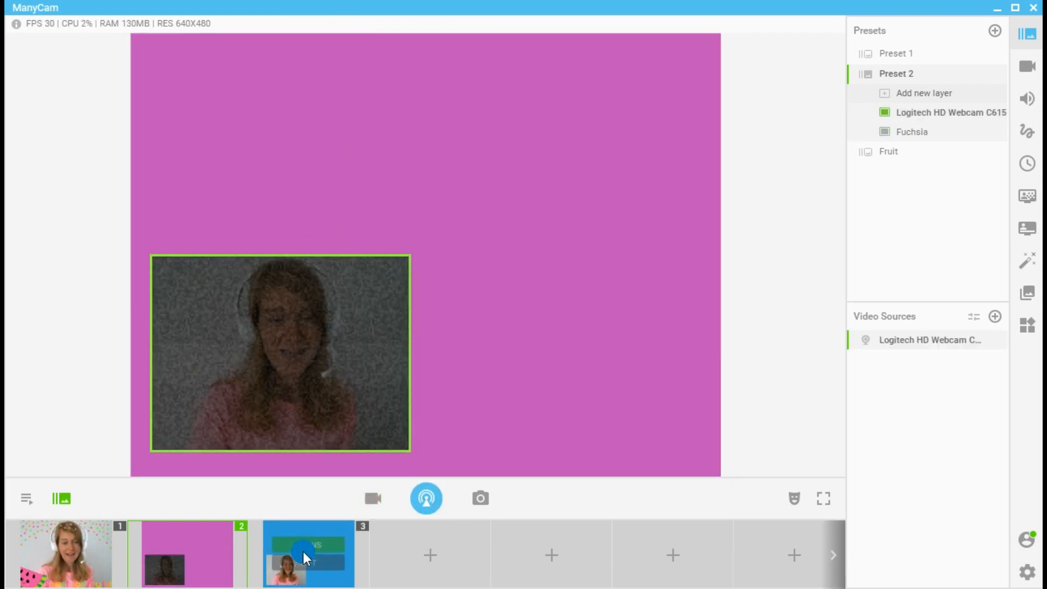
{"action": "left_click", "coordinate": [304, 551]}
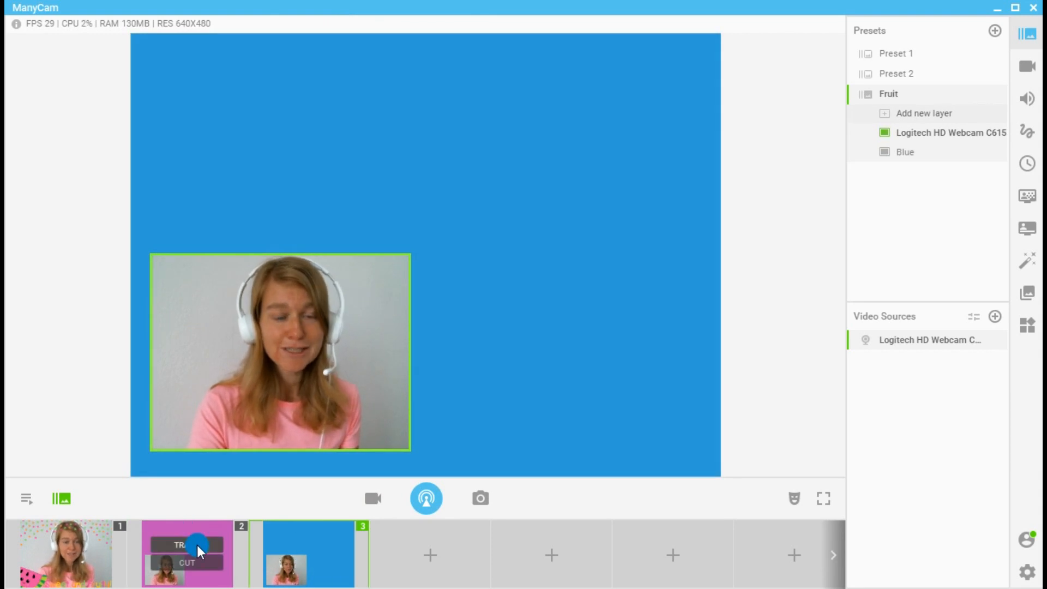
{"action": "left_click", "coordinate": [200, 545]}
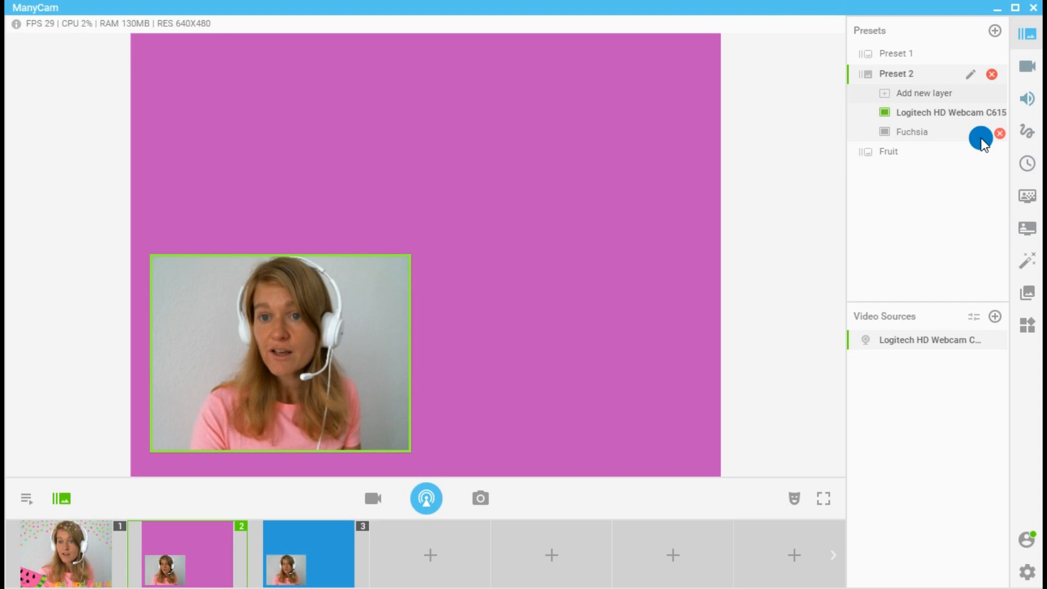
Add the apple and banana flashcards to Preset 2, with apple in the frame's upper-right corner and banana directly below it
{"action": "left_click", "coordinate": [1027, 261]}
{"action": "left_click", "coordinate": [886, 113]}
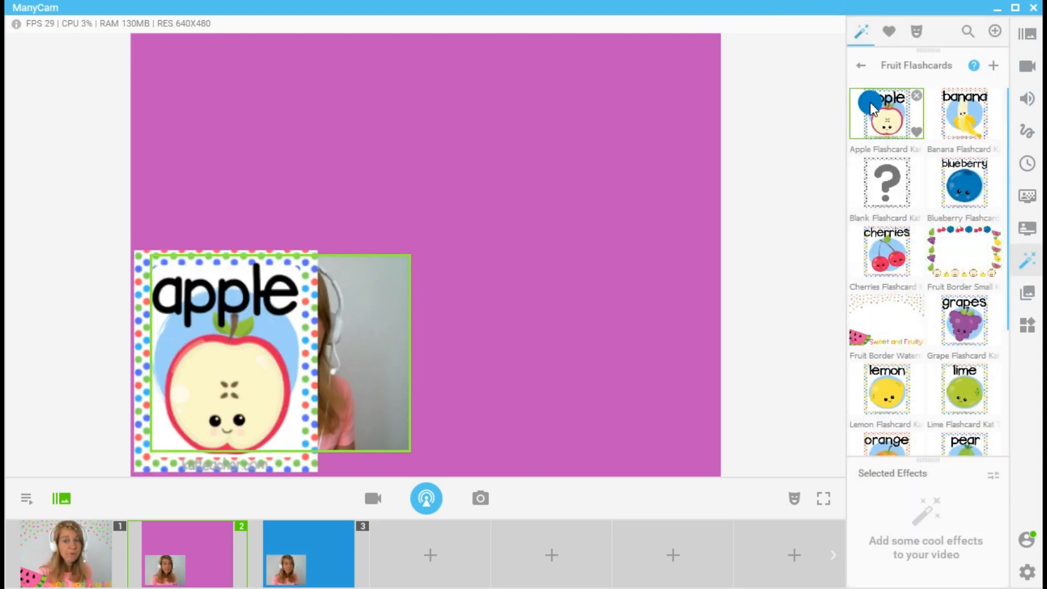
{"action": "left_click_drag", "start_coordinate": [235, 344], "coordinate": [531, 163]}
{"action": "left_click", "coordinate": [962, 111]}
{"action": "left_click_drag", "start_coordinate": [333, 282], "coordinate": [671, 379]}
{"action": "left_click_drag", "start_coordinate": [559, 241], "coordinate": [731, 77]}
Place the blueberry flashcard in the frame's upper-left corner and shift the webcam inset down toward the lower-left corner
{"action": "left_click", "coordinate": [945, 170]}
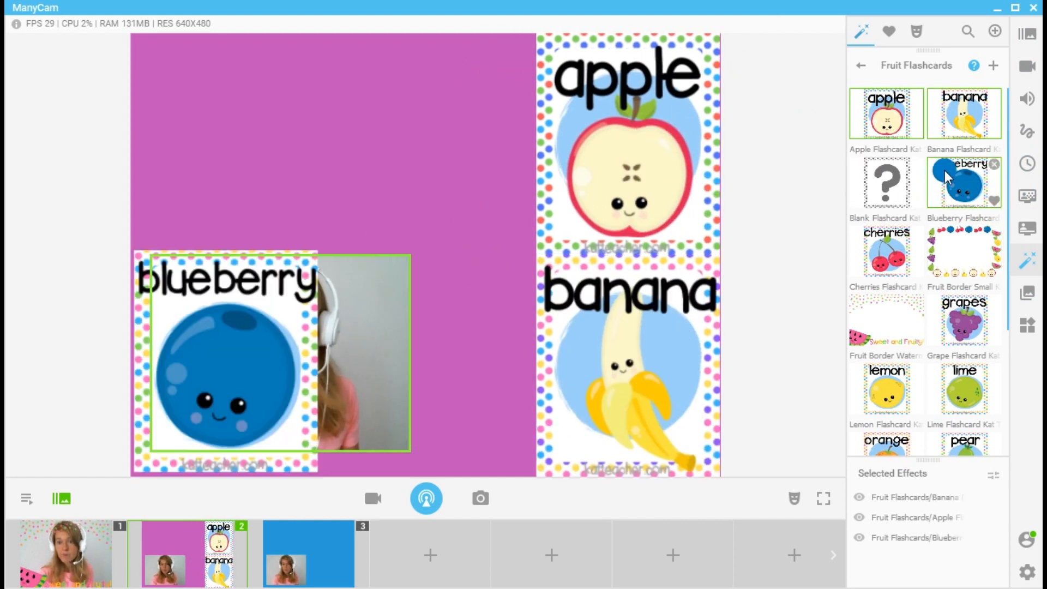
{"action": "left_click_drag", "start_coordinate": [234, 329], "coordinate": [448, 130]}
{"action": "left_click_drag", "start_coordinate": [241, 345], "coordinate": [318, 360]}
{"action": "left_click_drag", "start_coordinate": [453, 173], "coordinate": [234, 163]}
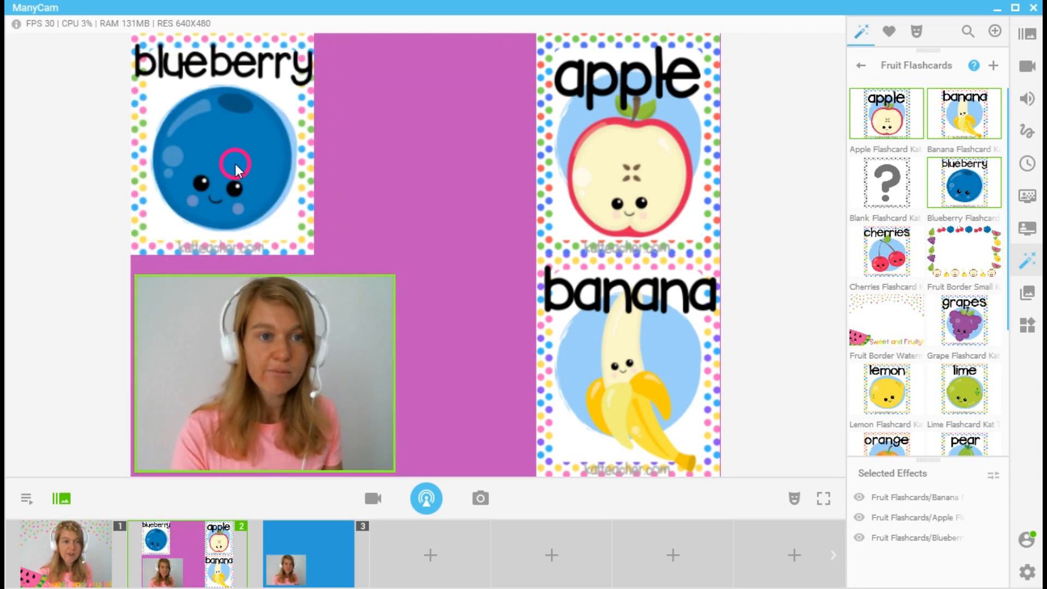
Add the cherries flashcard between blueberry and apple, and nudge the webcam inset slightly up and inward
{"action": "left_click", "coordinate": [892, 258]}
{"action": "left_click_drag", "start_coordinate": [181, 328], "coordinate": [437, 162]}
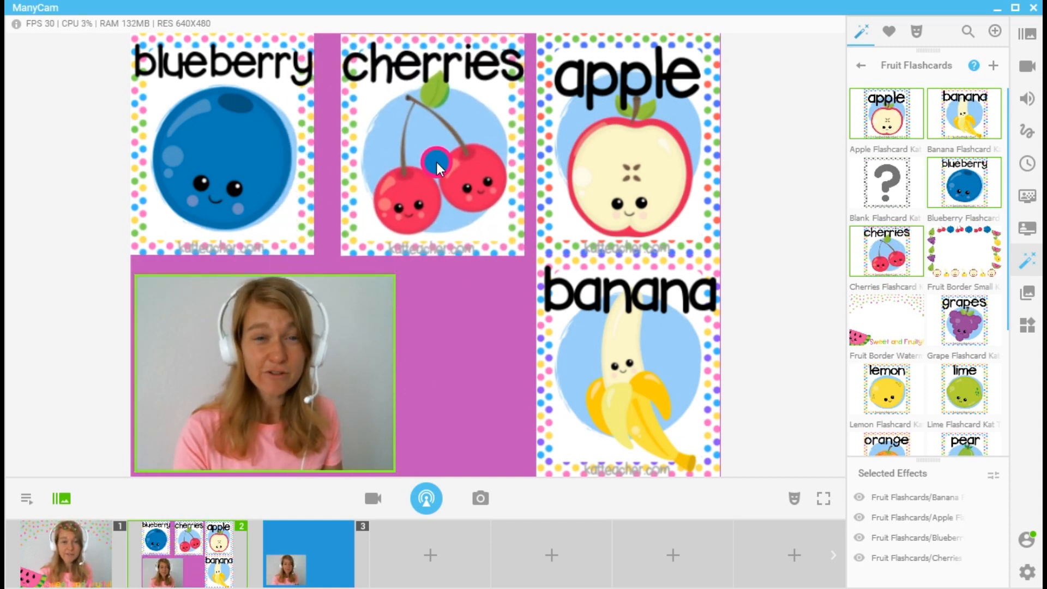
{"action": "left_click_drag", "start_coordinate": [323, 344], "coordinate": [335, 338]}
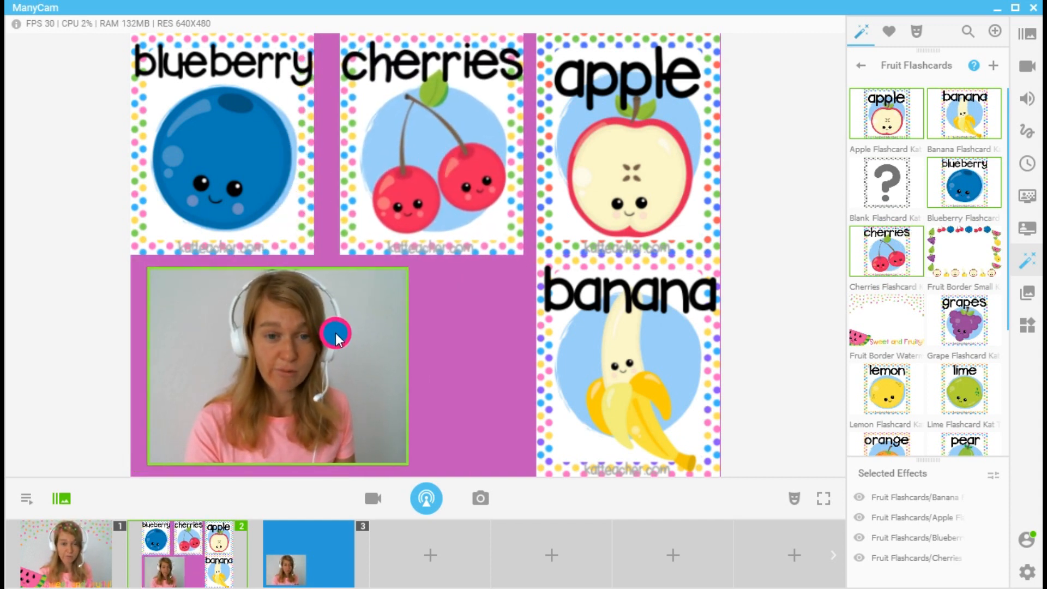
Move the banana flashcard inward from the frame's right edge and shift the cherries flashcard slightly down
{"action": "left_click_drag", "start_coordinate": [707, 320], "coordinate": [650, 375]}
{"action": "left_click", "coordinate": [581, 163]}
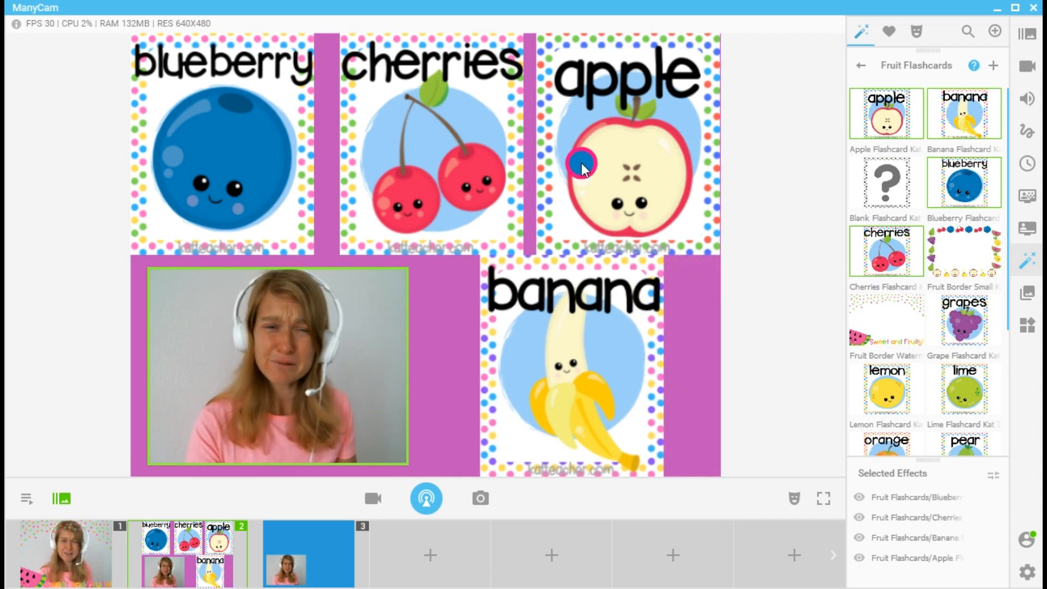
{"action": "left_click_drag", "start_coordinate": [516, 142], "coordinate": [519, 146]}
{"action": "left_click", "coordinate": [584, 369]}
{"action": "left_click_drag", "start_coordinate": [585, 368], "coordinate": [602, 368]}
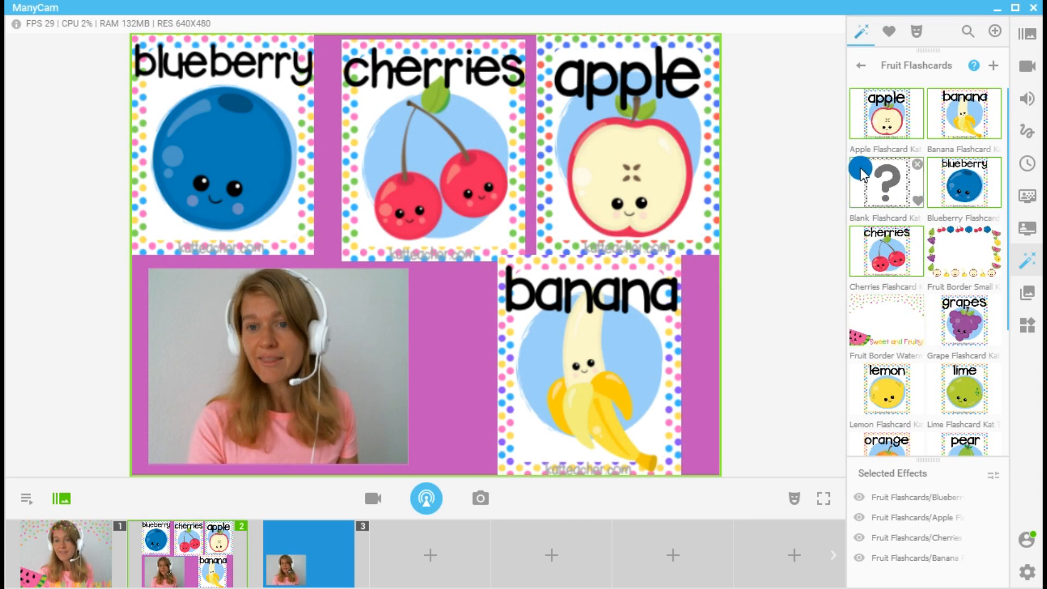
Cover the banana with the blank question-mark flashcard, then remove the question-mark card
{"action": "left_click", "coordinate": [878, 168]}
{"action": "left_click_drag", "start_coordinate": [192, 306], "coordinate": [587, 371]}
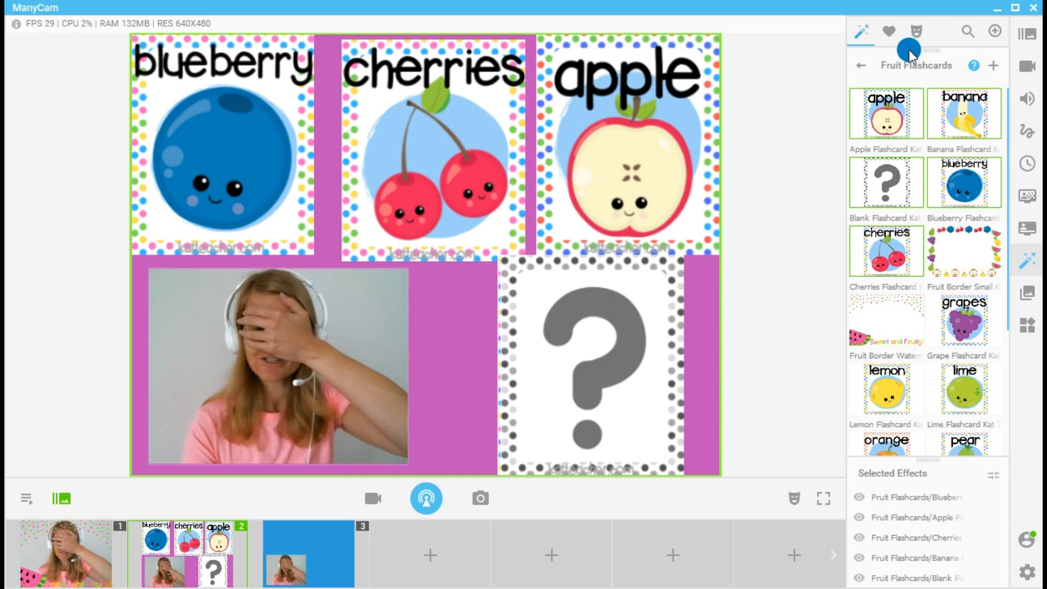
{"action": "left_click", "coordinate": [905, 197]}
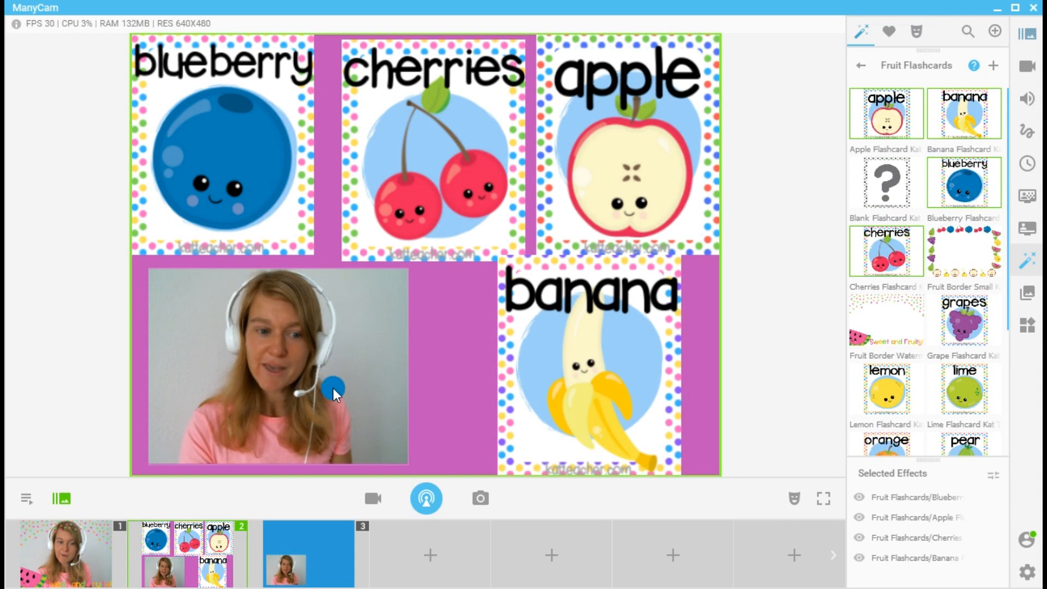
Switch the live video to Preset 1 and open Preset 2 for editing in the Edit Source preview
{"action": "left_click", "coordinate": [66, 553]}
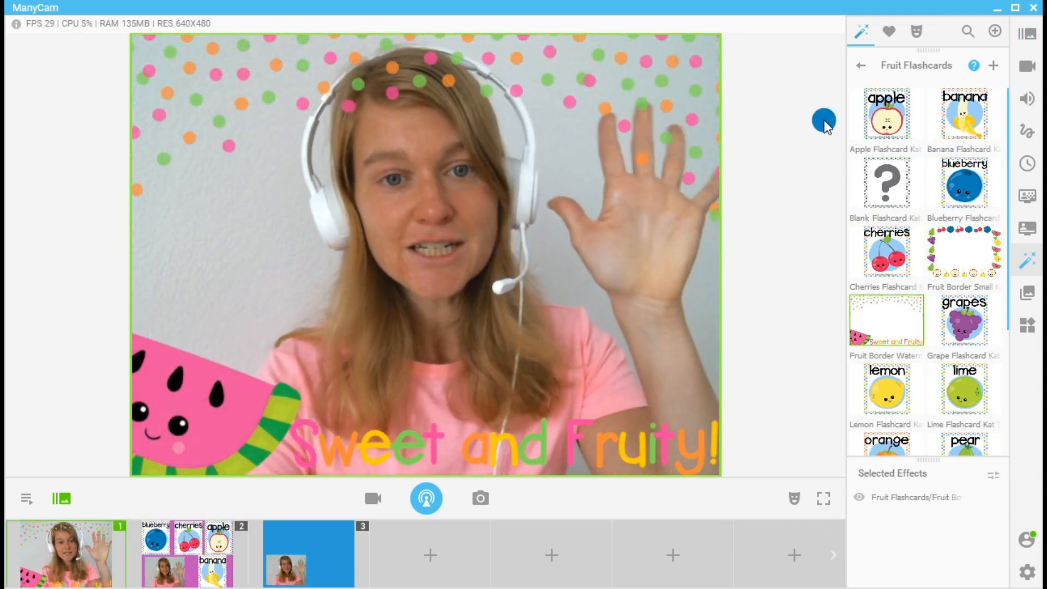
{"action": "left_click", "coordinate": [1027, 34]}
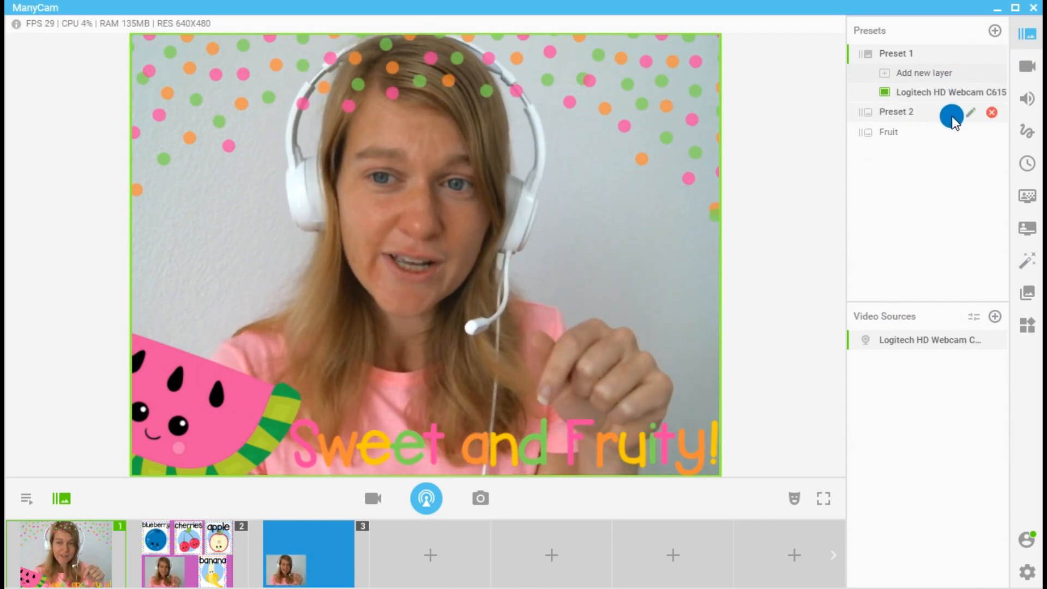
{"action": "left_click", "coordinate": [950, 113]}
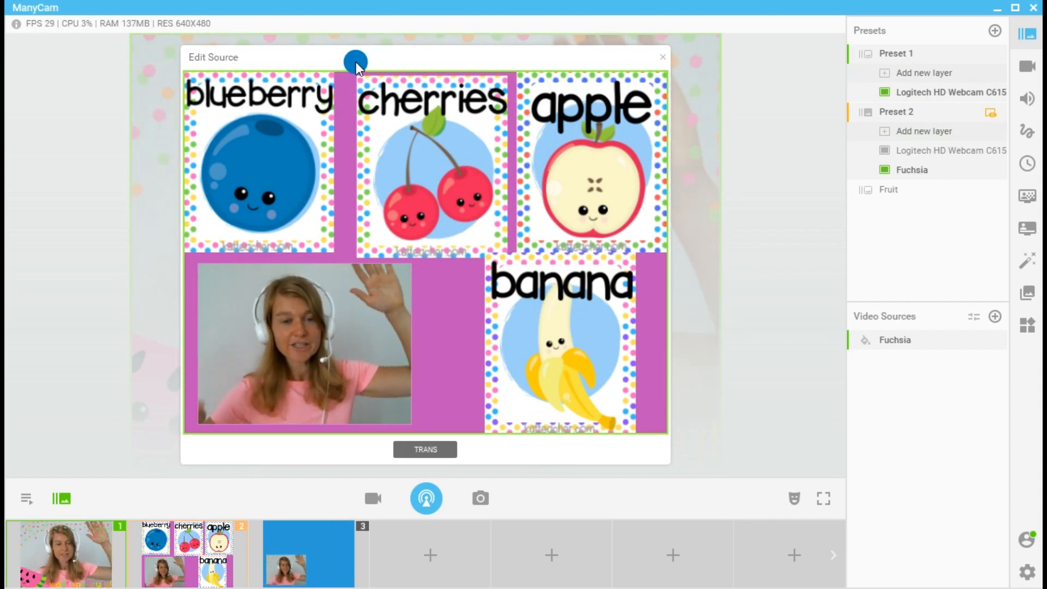
Add the blank question-mark flashcard to Preset 2 and place it over the cherries card
{"action": "left_click", "coordinate": [1024, 266]}
{"action": "left_click", "coordinate": [874, 169]}
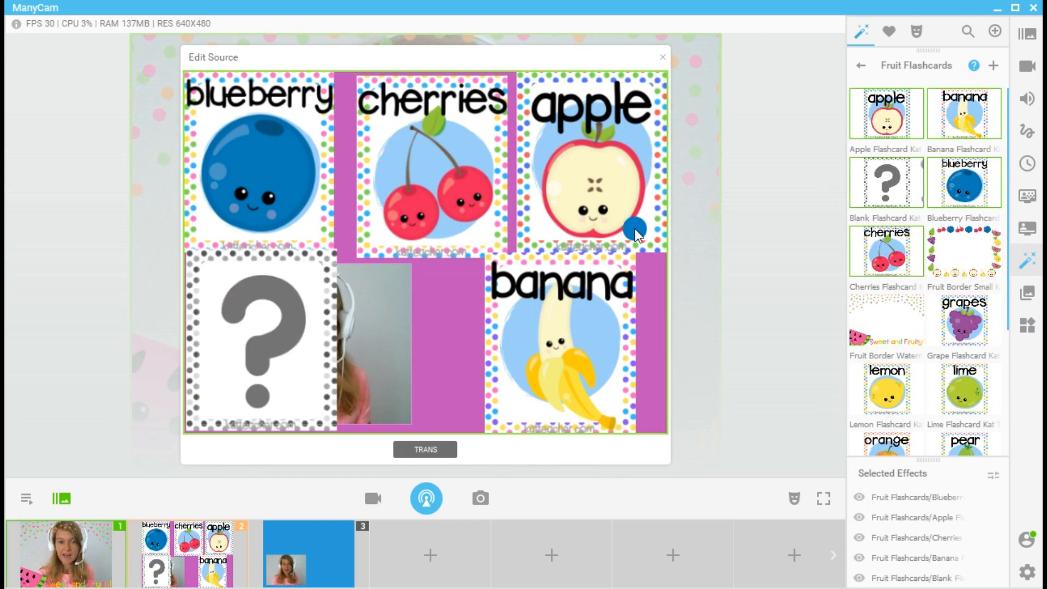
{"action": "left_click_drag", "start_coordinate": [279, 330], "coordinate": [427, 159]}
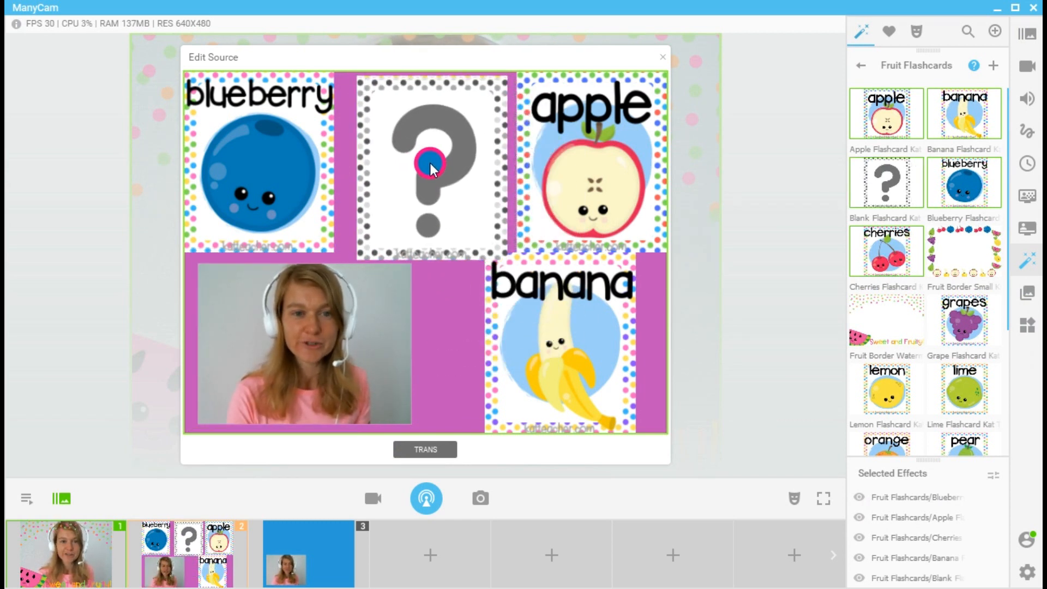